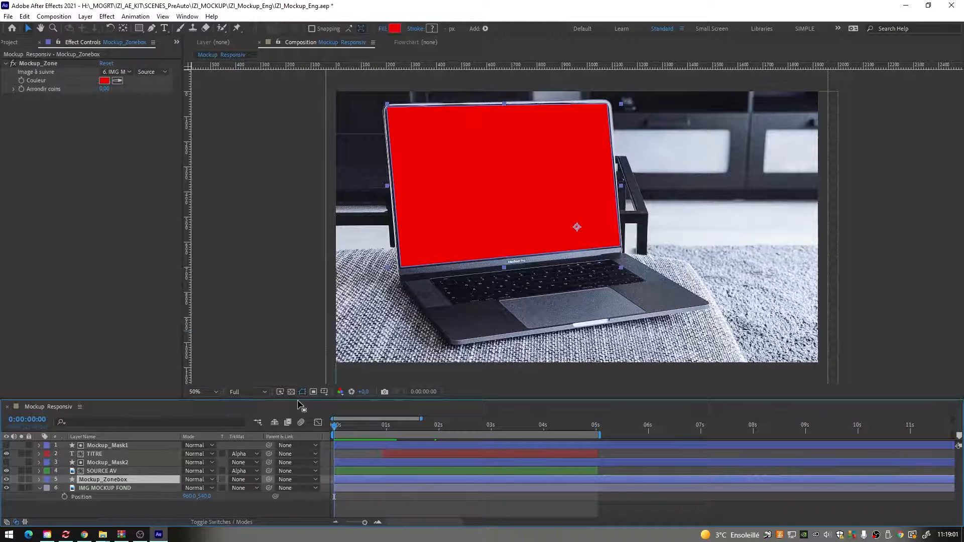
- Enlarge the timeline area and solo the IMG MOCKUP FOND layer briefly to examine the background mockup photo
{"action": "left_click_drag", "start_coordinate": [298, 398], "coordinate": [301, 369]}
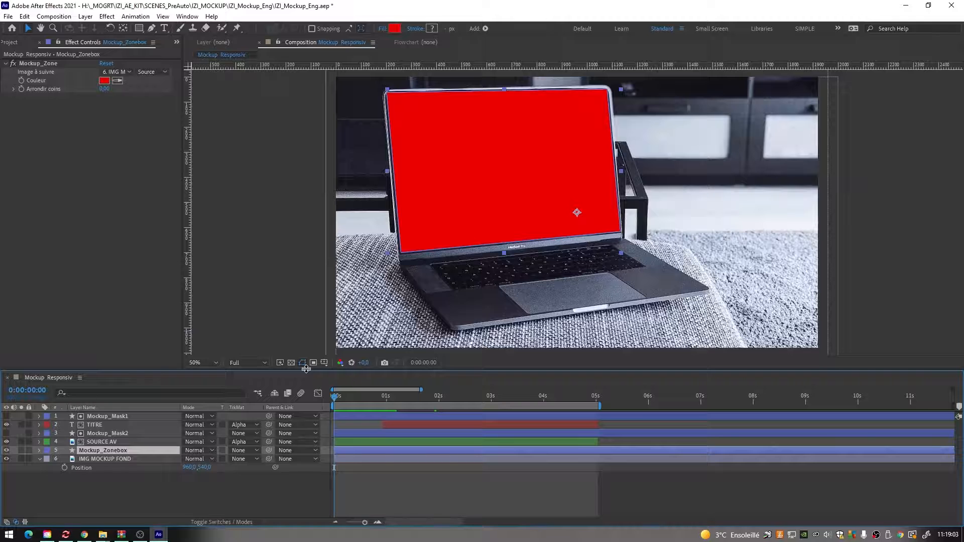
{"action": "left_click", "coordinate": [331, 505]}
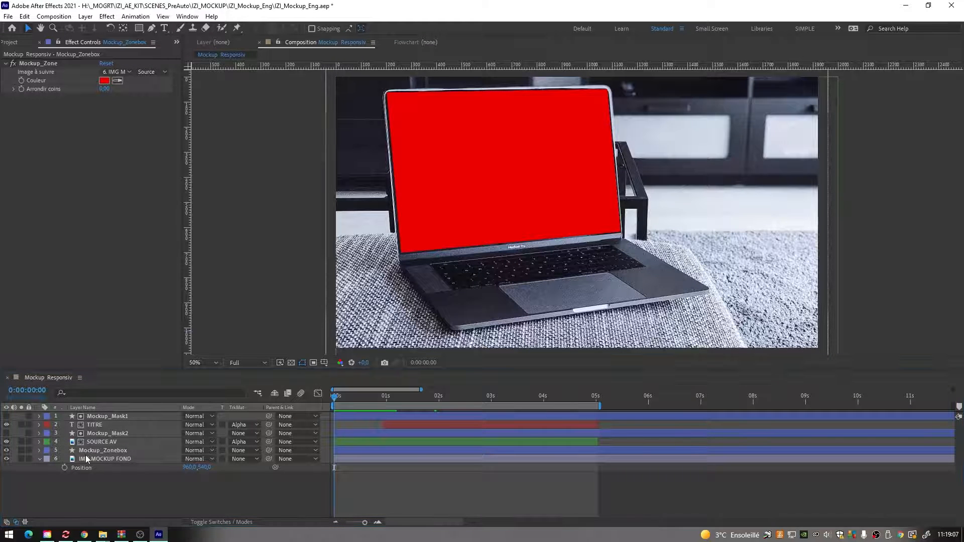
{"action": "left_click", "coordinate": [103, 460]}
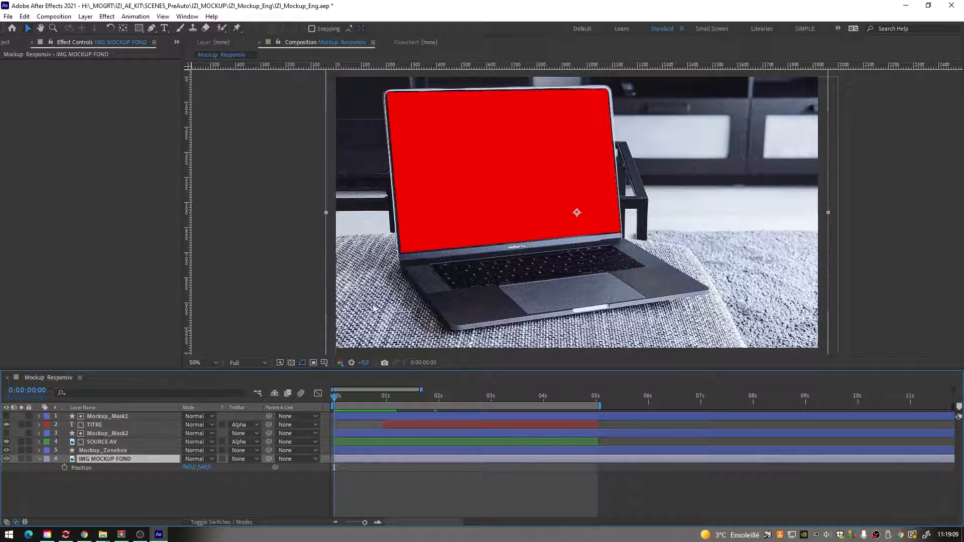
{"action": "left_click", "coordinate": [21, 459]}
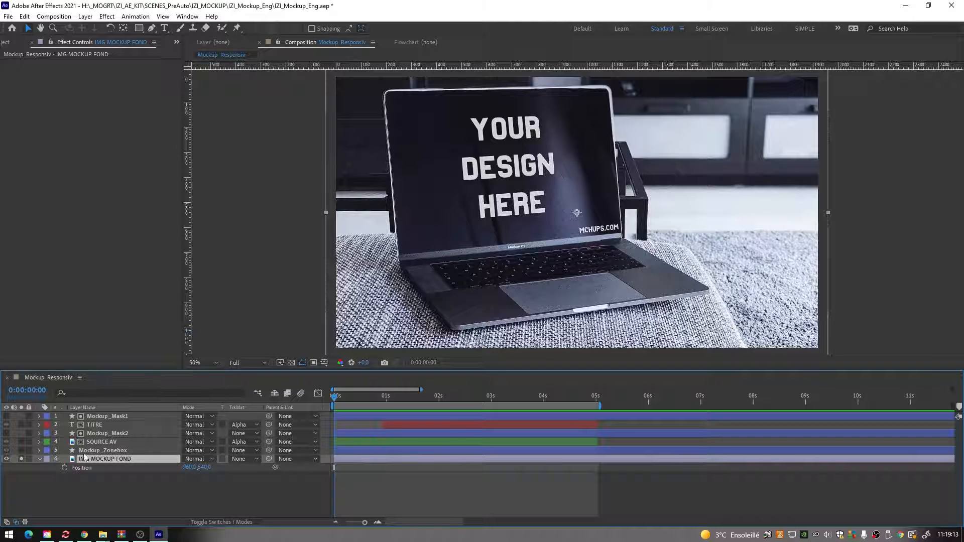
{"action": "left_click", "coordinate": [20, 458]}
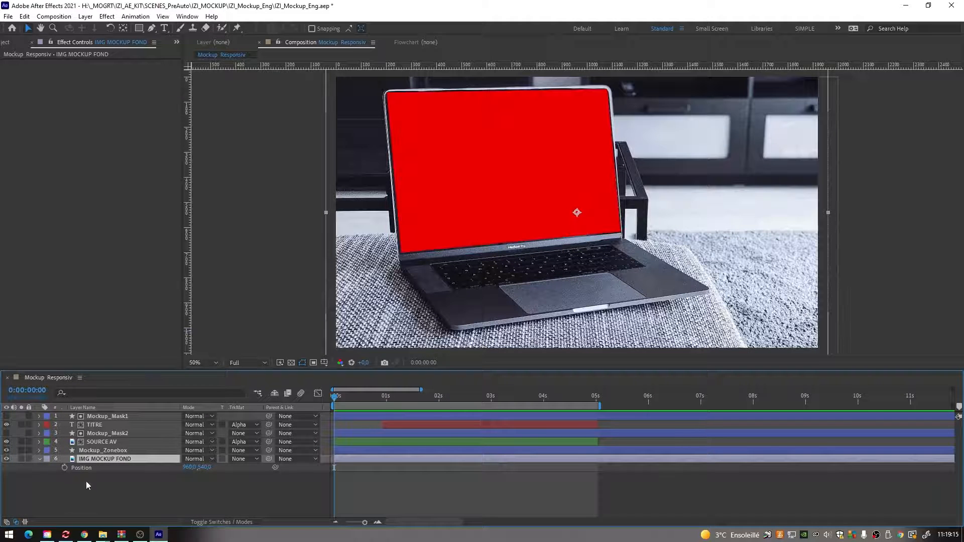
- Try to move the upper-left corner point of the Mockup_Zonebox shape slightly outward with the Pen tool
{"action": "left_click", "coordinate": [99, 450]}
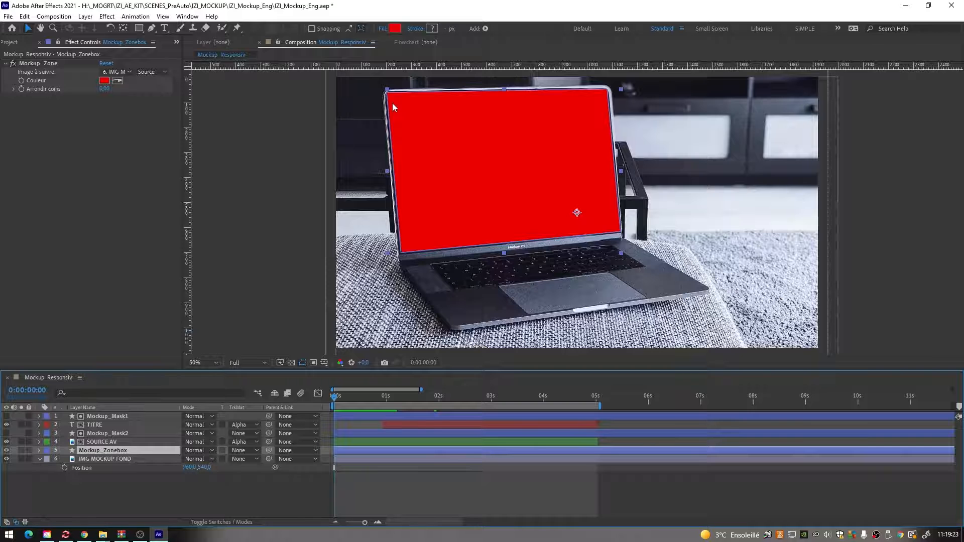
{"action": "key", "text": "g"}
{"action": "mouse_move", "coordinate": [388, 92]}
{"action": "left_mouse_down"}
{"action": "mouse_move", "coordinate": [442, 117]}
{"action": "mouse_move", "coordinate": [389, 93]}
{"action": "mouse_move", "coordinate": [409, 116]}
{"action": "mouse_move", "coordinate": [366, 90]}
{"action": "mouse_move", "coordinate": [373, 100]}
{"action": "mouse_move", "coordinate": [407, 98]}
{"action": "mouse_move", "coordinate": [369, 82]}
{"action": "mouse_move", "coordinate": [386, 86]}
{"action": "mouse_move", "coordinate": [384, 95]}
{"action": "left_mouse_up"}
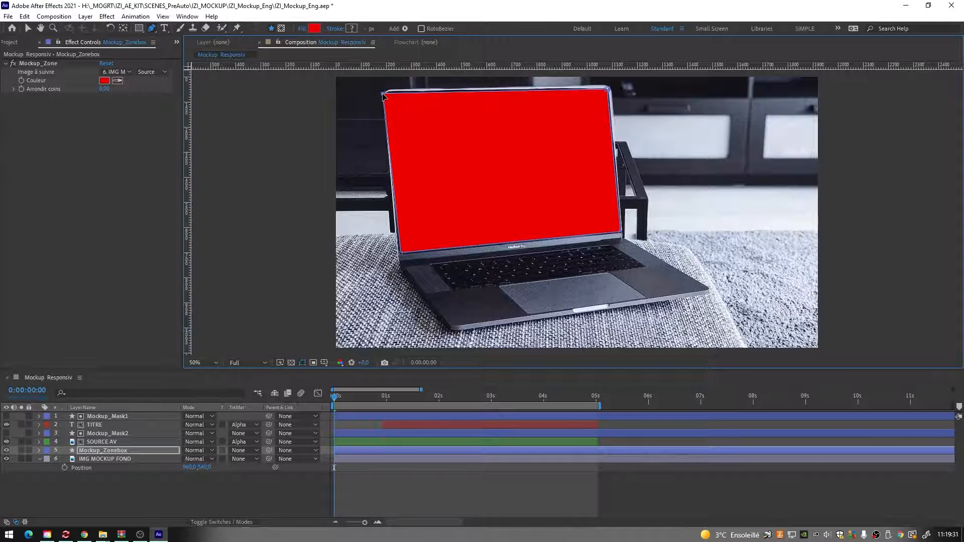
{"action": "left_click", "coordinate": [118, 452]}
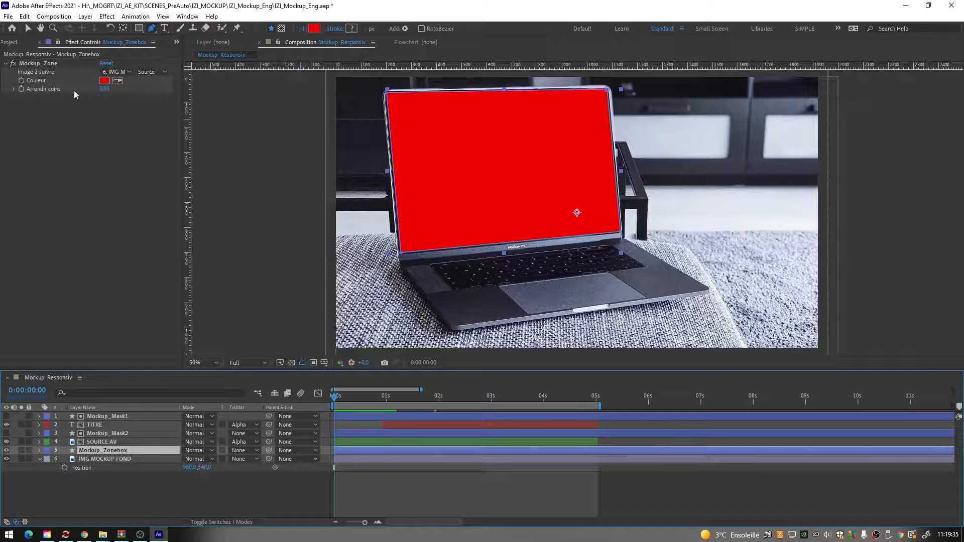
- Try a lighter red for the Mockup_Zone colour, cancel it, and try the corner rounding value
{"action": "left_click", "coordinate": [103, 80]}
{"action": "left_click", "coordinate": [481, 378]}
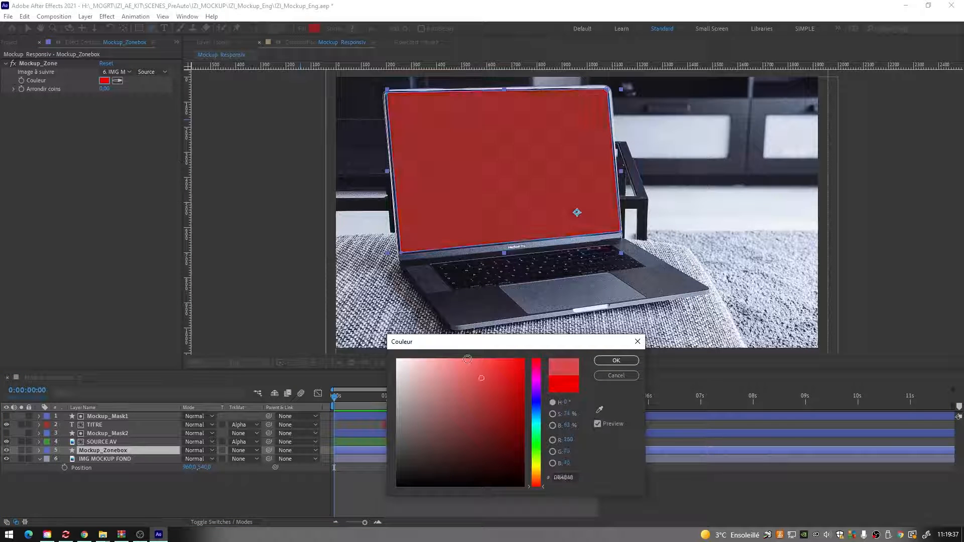
{"action": "left_click", "coordinate": [440, 358]}
{"action": "left_click", "coordinate": [615, 377]}
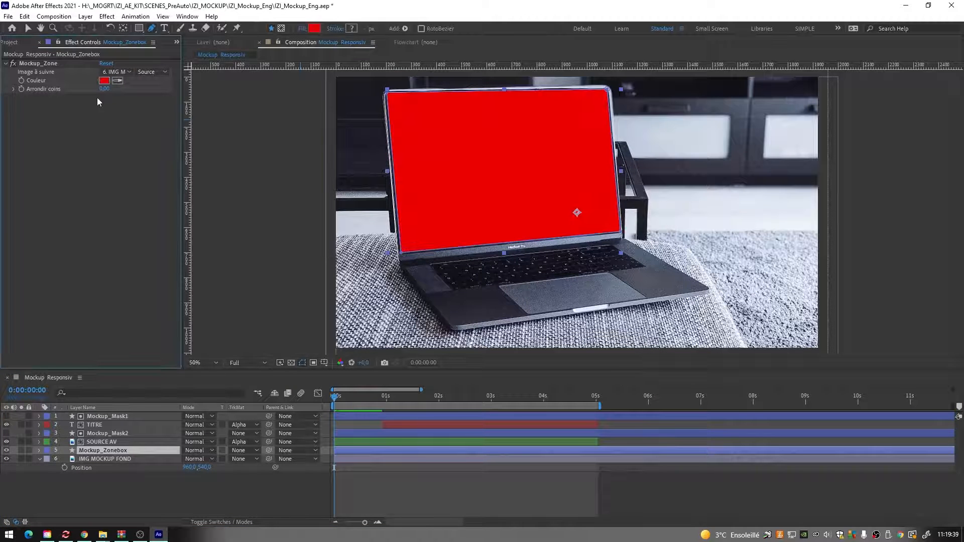
{"action": "mouse_move", "coordinate": [104, 89]}
{"action": "left_mouse_down"}
{"action": "mouse_move", "coordinate": [131, 89]}
{"action": "mouse_move", "coordinate": [103, 89]}
{"action": "left_mouse_up"}
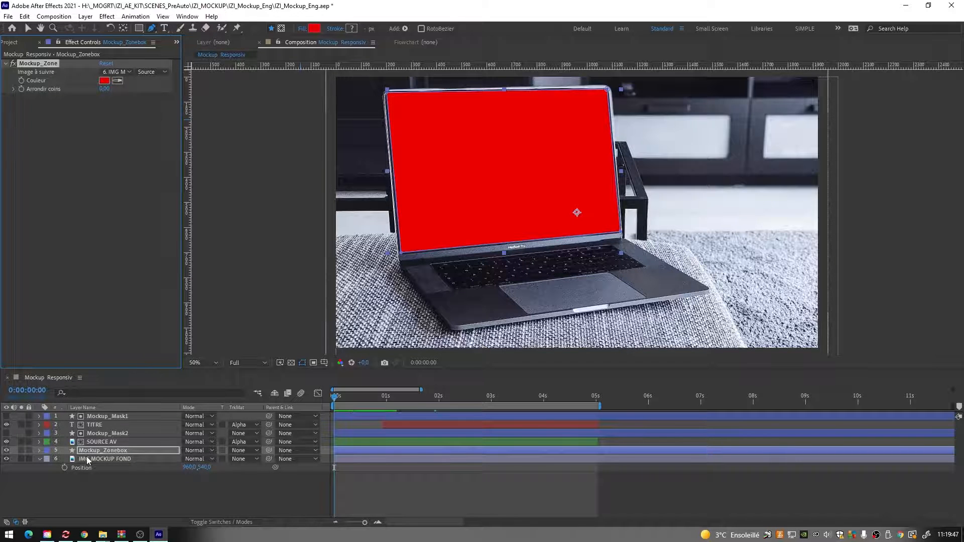
- Preview the SOURCE AV layer's entrance animation over the first second, ending with that layer selected
{"action": "left_click", "coordinate": [101, 440]}
{"action": "left_click_drag", "start_coordinate": [338, 396], "coordinate": [383, 412]}
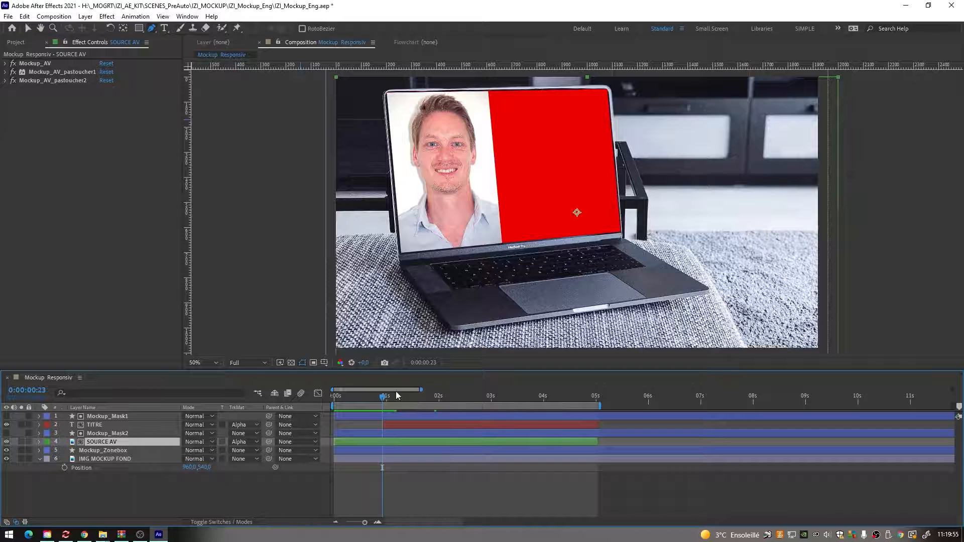
{"action": "left_click", "coordinate": [29, 29]}
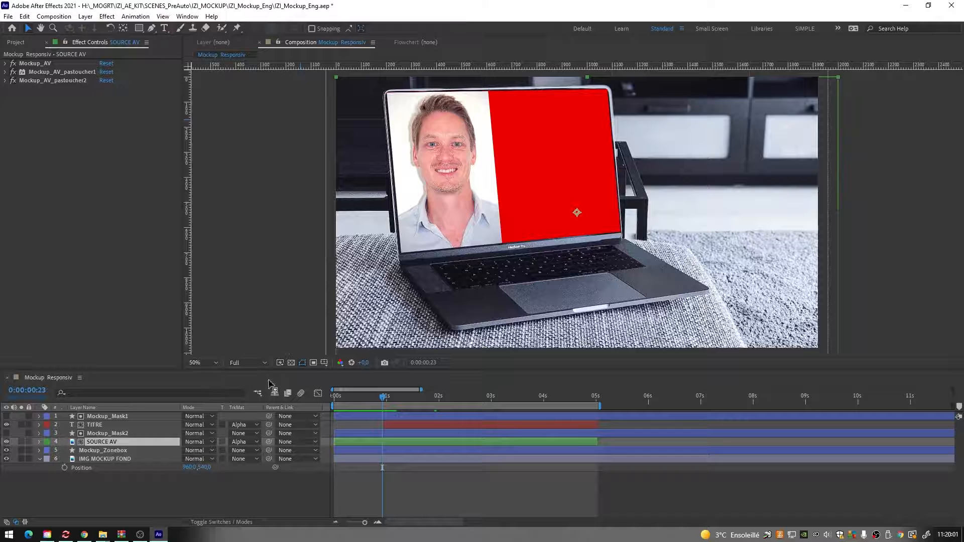
{"action": "key", "text": "Page_Up"}
{"action": "left_click", "coordinate": [145, 451]}
{"action": "left_click", "coordinate": [118, 441]}
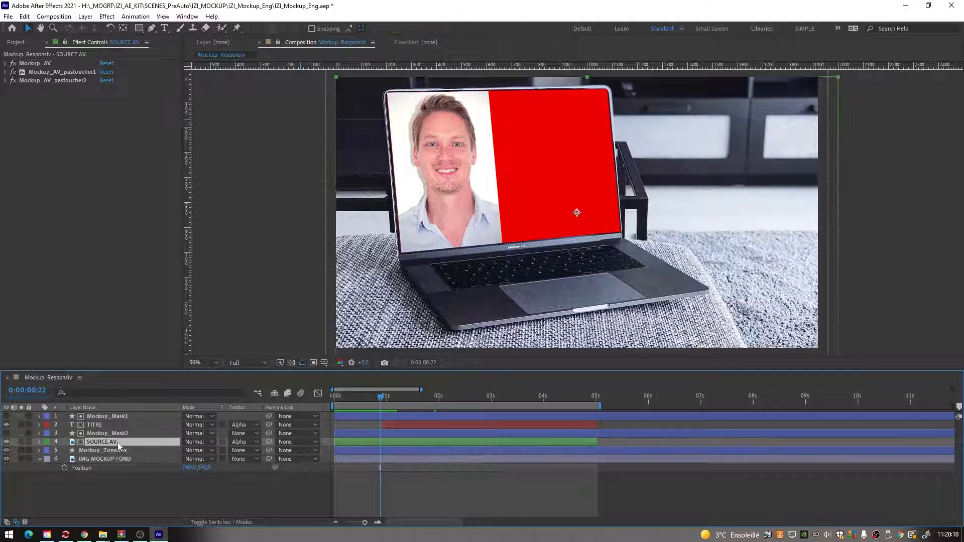
- Expand the Mockup_AV effect settings on SOURCE AV and preview the layer's animation up to 0:00:04:01
{"action": "left_click", "coordinate": [5, 63]}
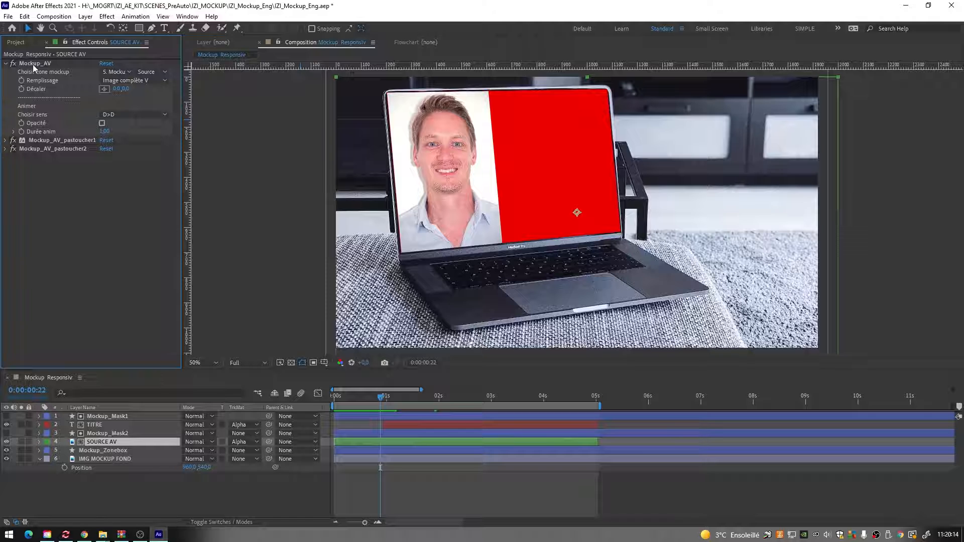
{"action": "left_click", "coordinate": [105, 443]}
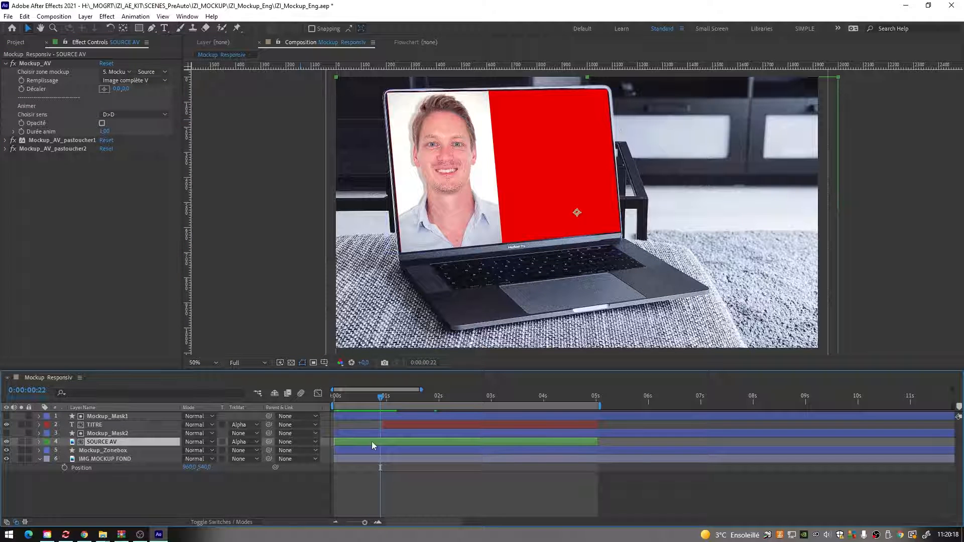
{"action": "mouse_move", "coordinate": [363, 396]}
{"action": "left_mouse_down"}
{"action": "mouse_move", "coordinate": [333, 399]}
{"action": "mouse_move", "coordinate": [354, 399]}
{"action": "left_mouse_up"}
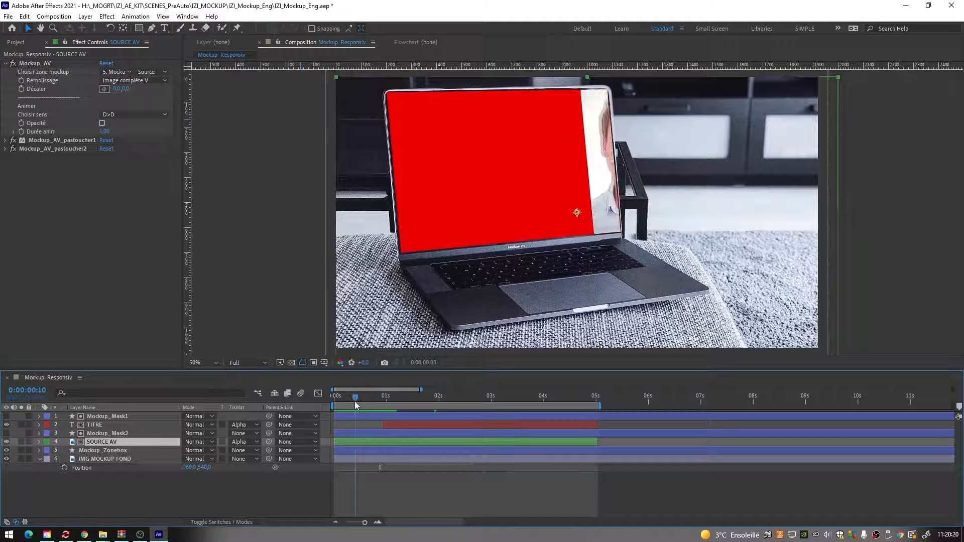
{"action": "left_click_drag", "start_coordinate": [427, 400], "coordinate": [546, 399]}
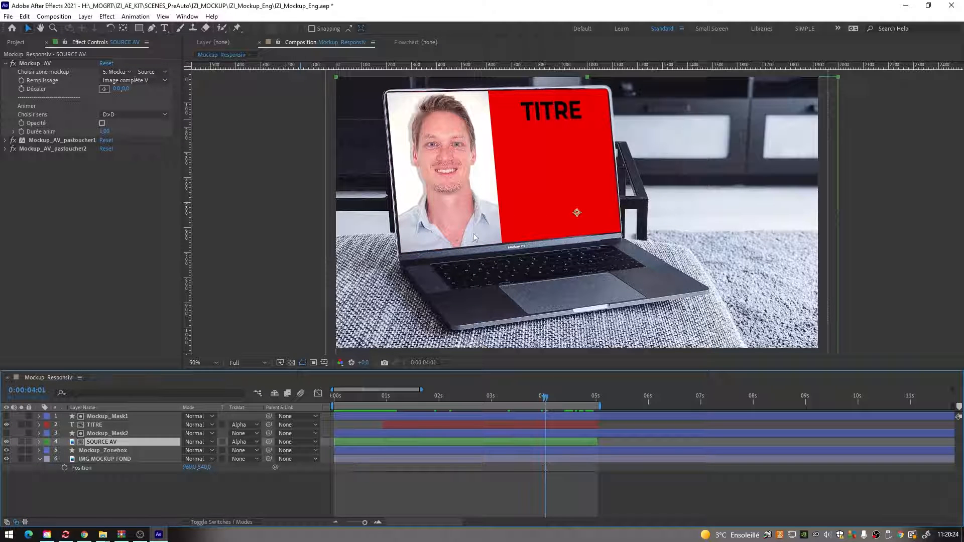
{"action": "mouse_move", "coordinate": [601, 440]}
{"action": "left_mouse_down"}
{"action": "mouse_move", "coordinate": [779, 441]}
{"action": "mouse_move", "coordinate": [546, 451]}
{"action": "mouse_move", "coordinate": [599, 456]}
{"action": "left_mouse_up"}
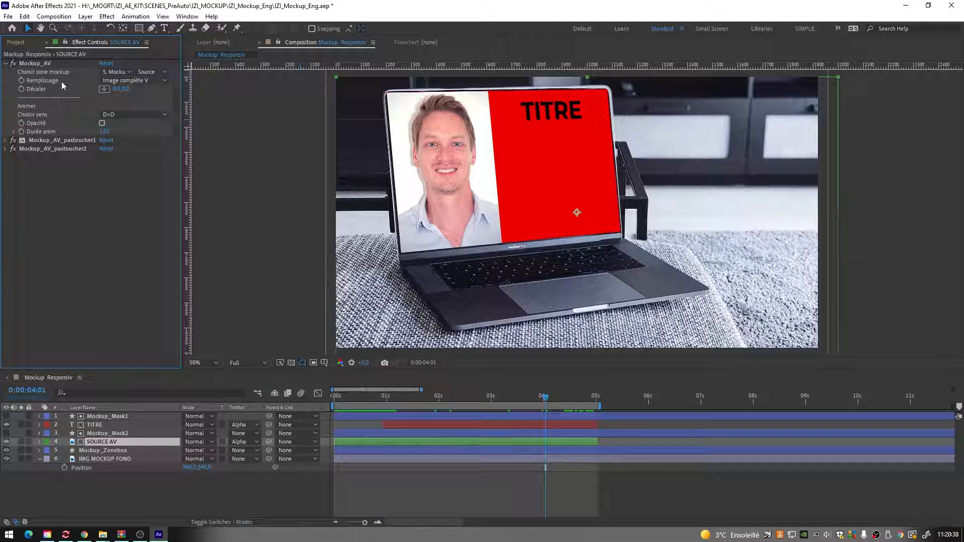
- Try the Mockup_AV fill modes Image complète H, Image complète V and Remplir la zone on SOURCE AV
{"action": "left_click", "coordinate": [117, 81]}
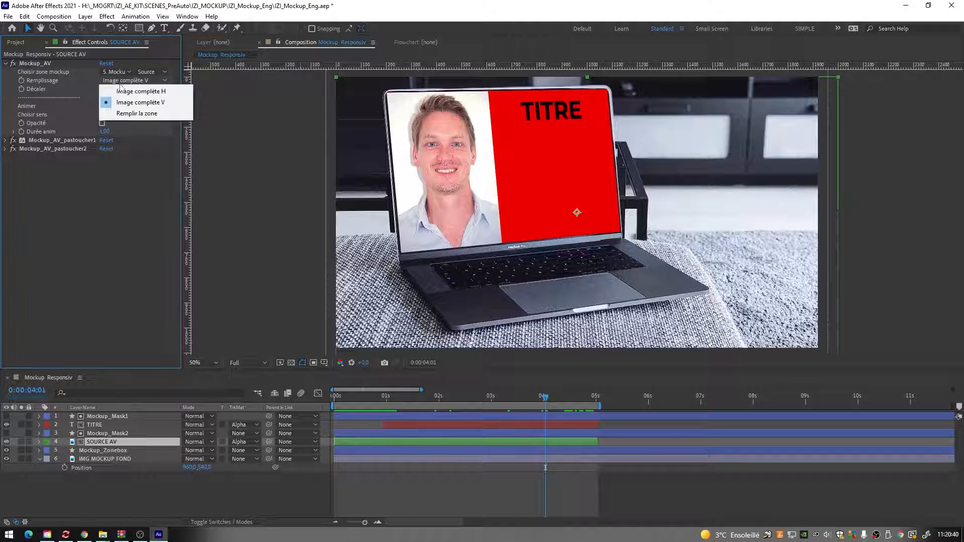
{"action": "left_click", "coordinate": [123, 92]}
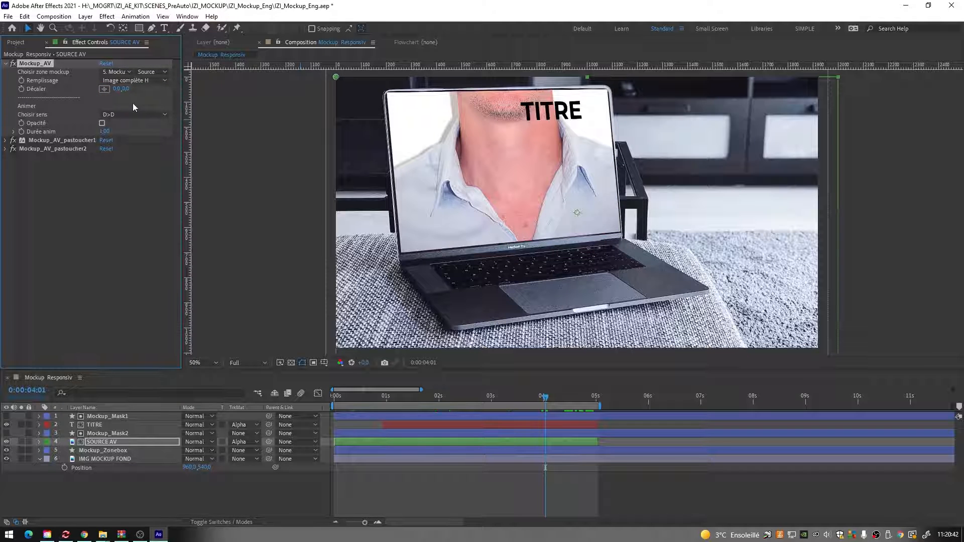
{"action": "left_click", "coordinate": [154, 82]}
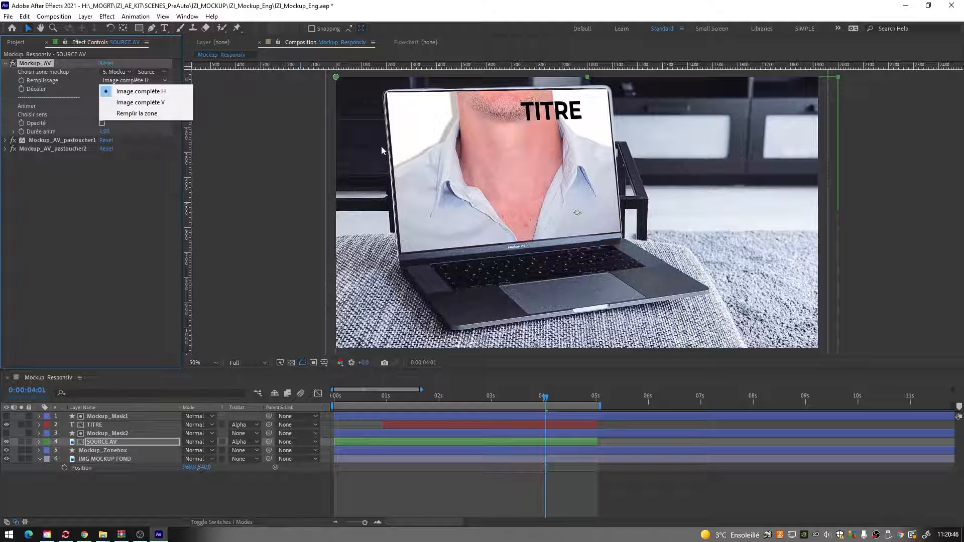
{"action": "left_click", "coordinate": [147, 103]}
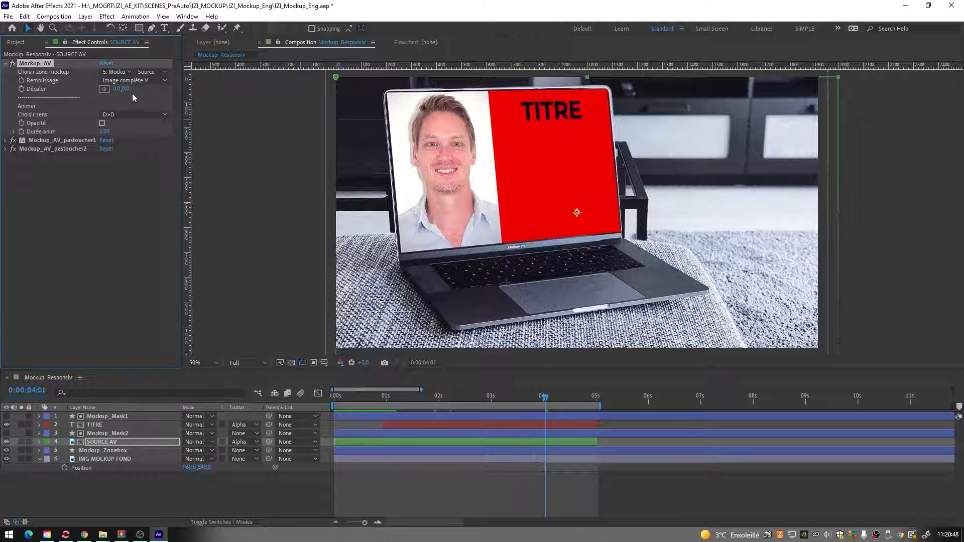
{"action": "left_click", "coordinate": [132, 80]}
{"action": "left_click", "coordinate": [132, 114]}
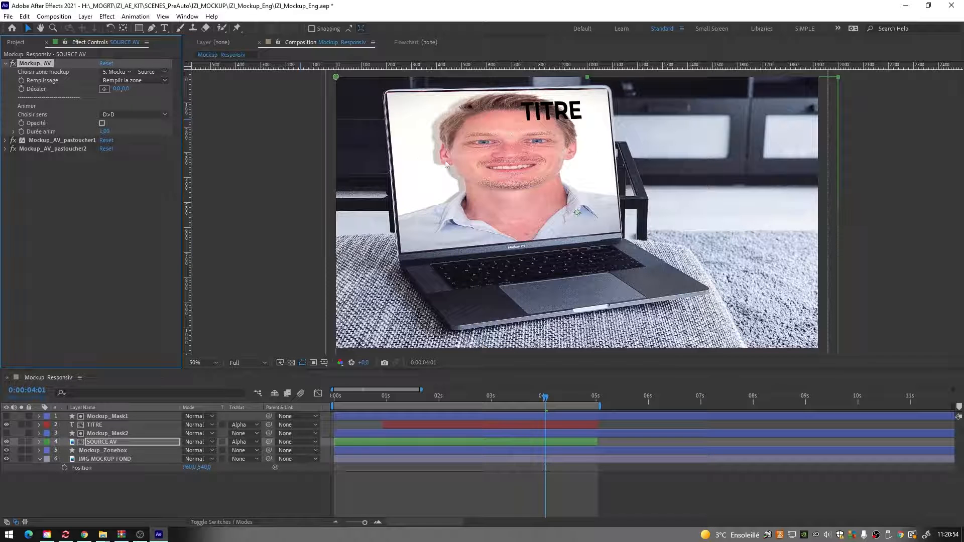
- Set the Mockup_AV fill mode to Image complète H and shift the image down until the face shows on the laptop screen
{"action": "left_click", "coordinate": [139, 81]}
{"action": "left_click", "coordinate": [137, 92]}
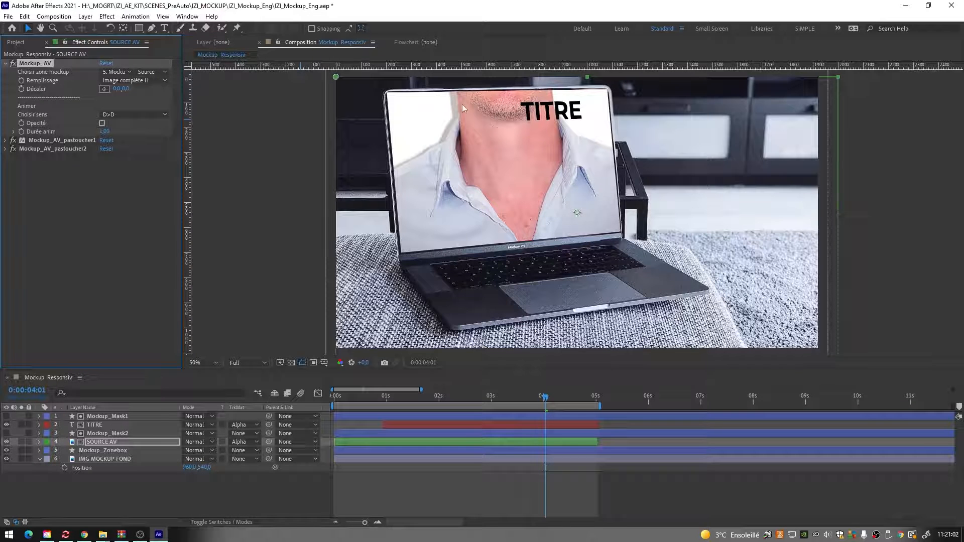
{"action": "left_click_drag", "start_coordinate": [144, 92], "coordinate": [753, 100]}
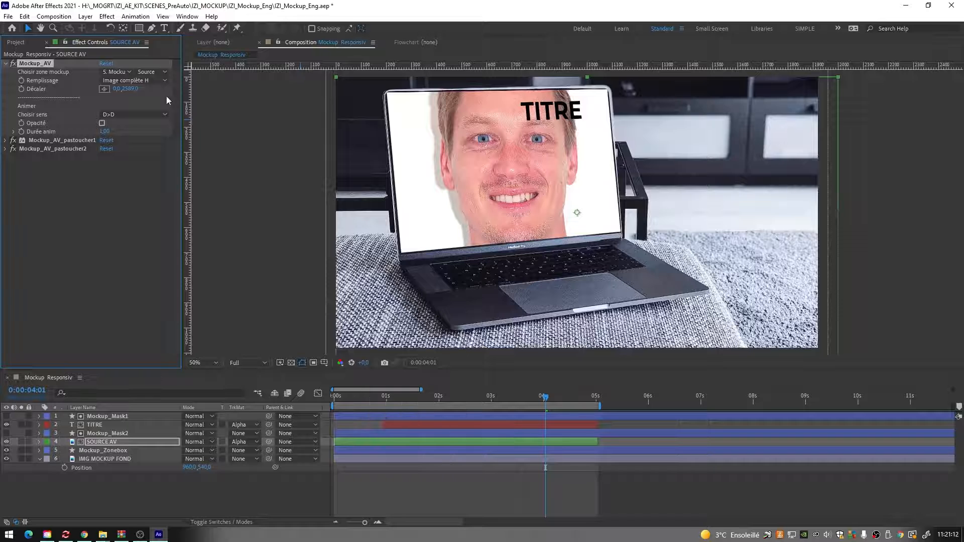
- Set the Mockup_AV fill mode to Image complète V and the vertical offset to 0
{"action": "left_click", "coordinate": [148, 81]}
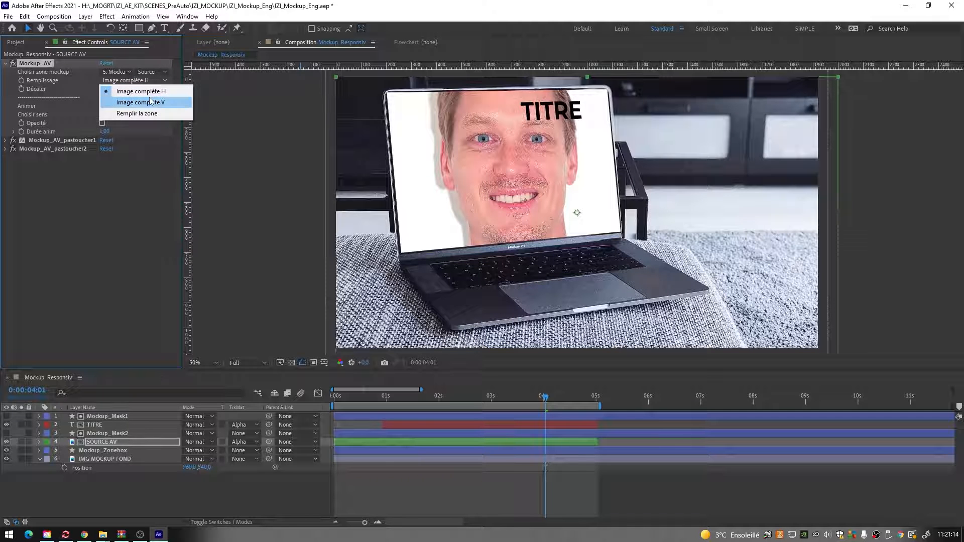
{"action": "left_click", "coordinate": [147, 98]}
{"action": "left_click", "coordinate": [129, 90]}
{"action": "type", "text": "0"}
{"action": "key", "text": "Return"}
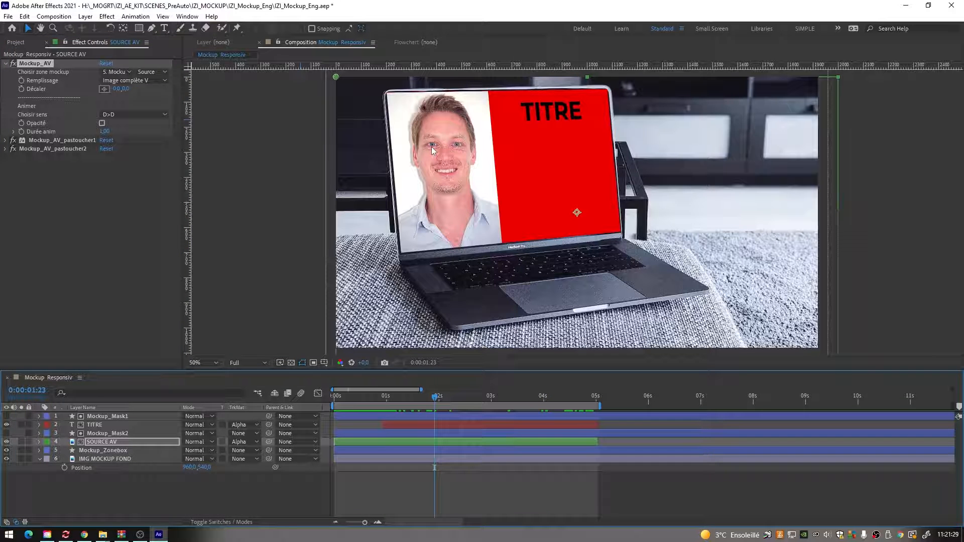
- Try shifting the source image horizontally across the laptop screen, preview the animation, and reset the horizontal offset to 0
{"action": "left_click_drag", "start_coordinate": [116, 89], "coordinate": [772, 140]}
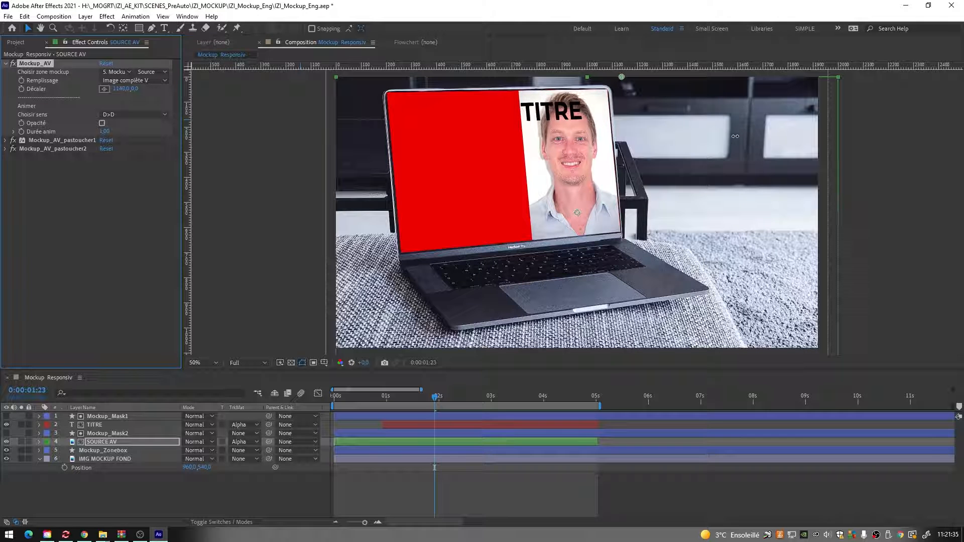
{"action": "left_click_drag", "start_coordinate": [336, 397], "coordinate": [472, 401]}
{"action": "left_click", "coordinate": [121, 89]}
{"action": "type", "text": "0"}
{"action": "key", "text": "Return"}
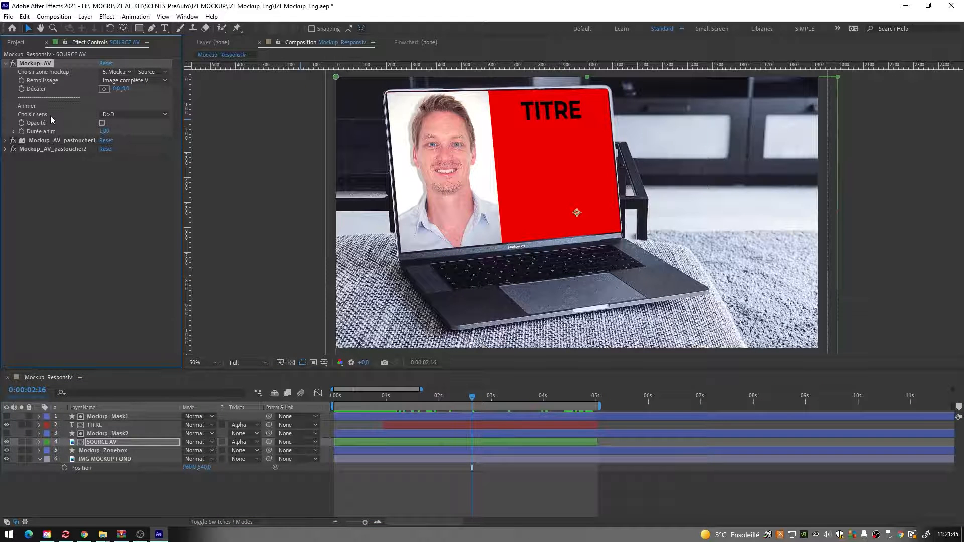
- Set the Mockup_AV animation direction to H>H and preview the layer's entrance over the first second
{"action": "left_click", "coordinate": [346, 402]}
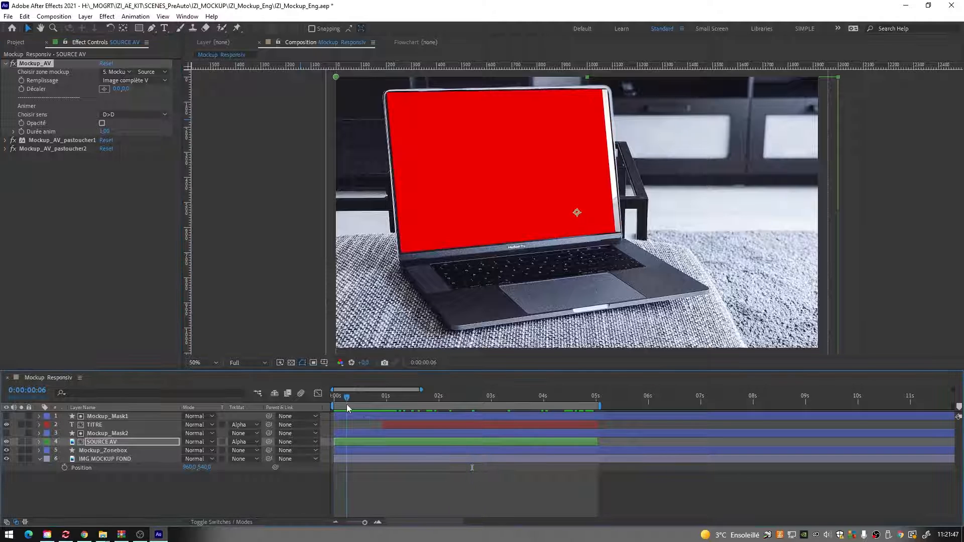
{"action": "left_click_drag", "start_coordinate": [346, 405], "coordinate": [353, 406]}
{"action": "left_click", "coordinate": [144, 115]}
{"action": "left_click", "coordinate": [143, 204]}
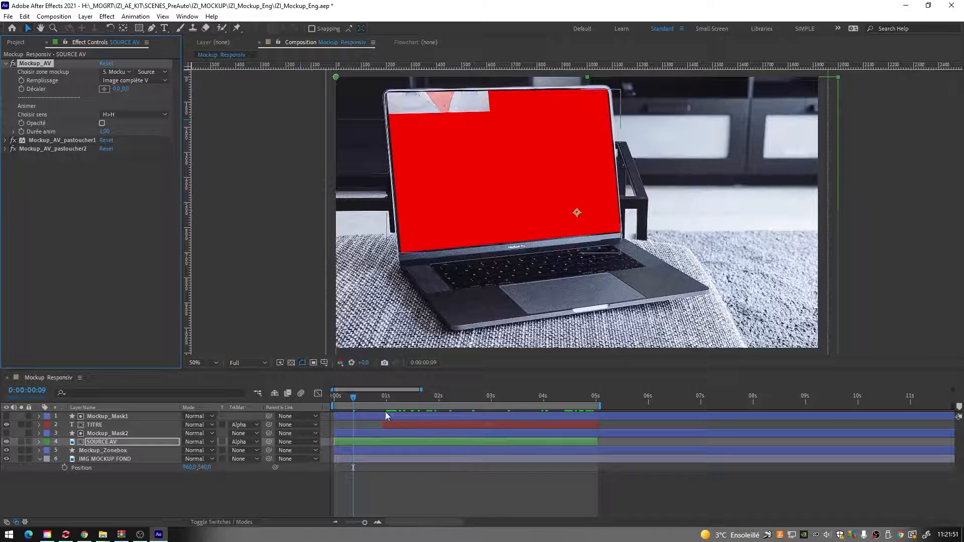
{"action": "left_click_drag", "start_coordinate": [333, 399], "coordinate": [390, 408]}
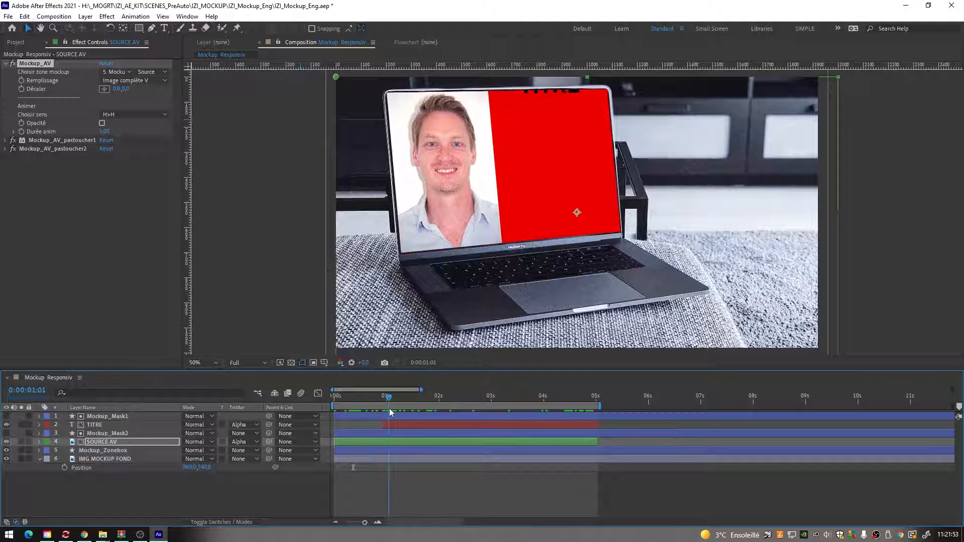
- Set the Mockup_AV animation direction to G>D and preview the entrance up to about 0:00:01:03
{"action": "left_click", "coordinate": [134, 115]}
{"action": "left_click", "coordinate": [129, 141]}
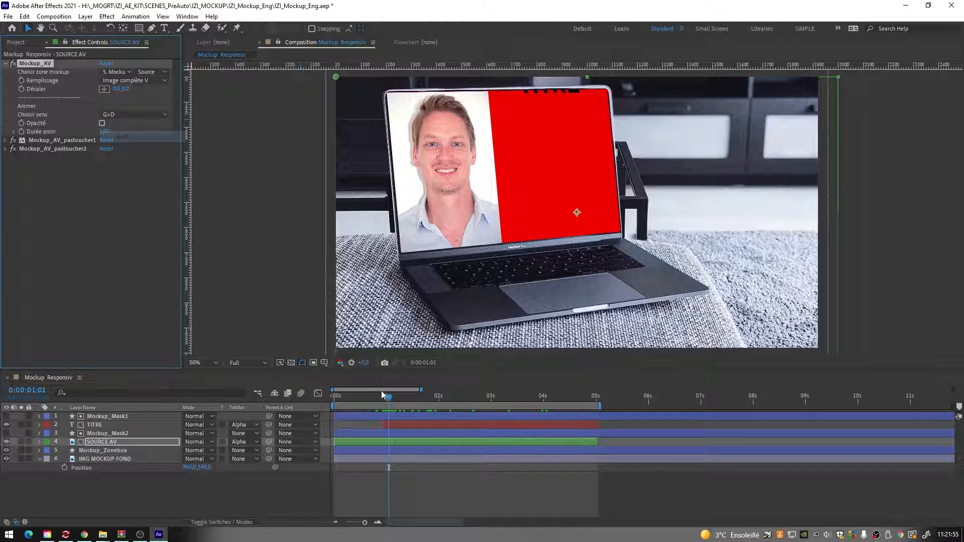
{"action": "left_click_drag", "start_coordinate": [340, 399], "coordinate": [393, 405]}
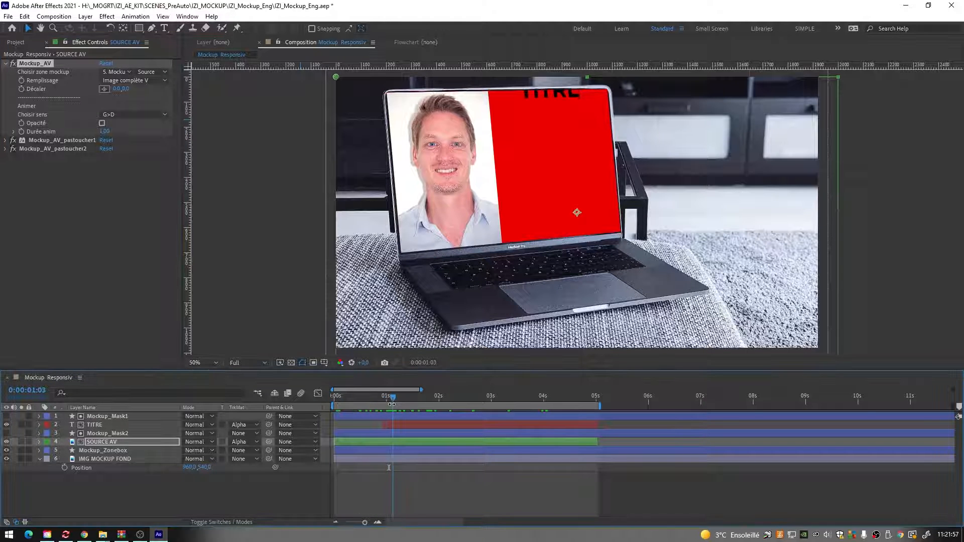
- Turn on the Opacité option for the Mockup_AV animation and preview the entrance over about the first second
{"action": "left_click", "coordinate": [139, 119]}
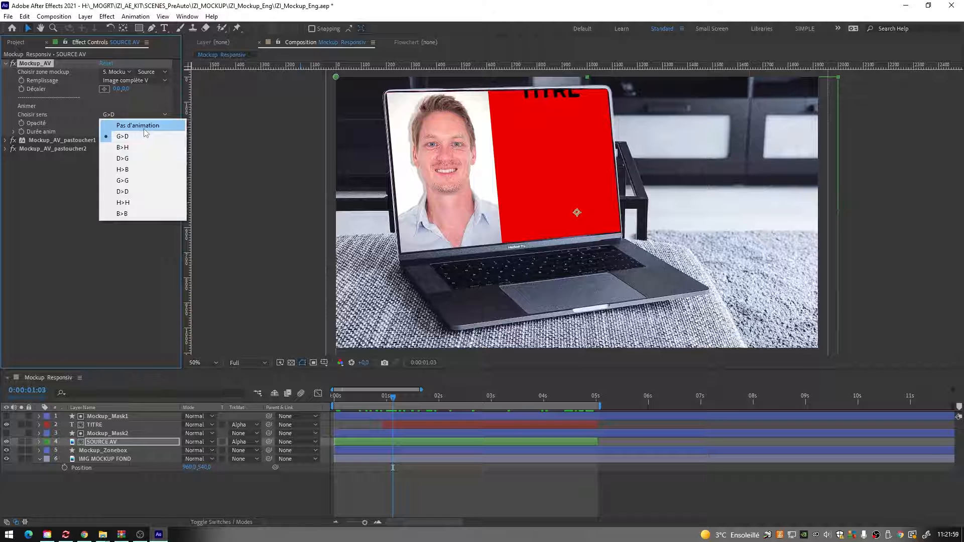
{"action": "left_click_drag", "start_coordinate": [339, 397], "coordinate": [401, 409]}
{"action": "left_click", "coordinate": [102, 123]}
{"action": "left_click_drag", "start_coordinate": [338, 398], "coordinate": [390, 404]}
- Try Pas d'animation with Opacité off, then return the Mockup_AV direction to G>D and preview up to 0:00:01:00
{"action": "left_click", "coordinate": [135, 114]}
{"action": "left_click", "coordinate": [137, 125]}
{"action": "left_click", "coordinate": [102, 123]}
{"action": "left_click", "coordinate": [337, 396]}
{"action": "left_click", "coordinate": [123, 114]}
{"action": "left_click", "coordinate": [115, 138]}
{"action": "left_click_drag", "start_coordinate": [352, 399], "coordinate": [386, 401]}
- Try a Mockup_AV animation duration of 0,5, preview it, and restore the duration to 1 with another preview
{"action": "left_click", "coordinate": [107, 131]}
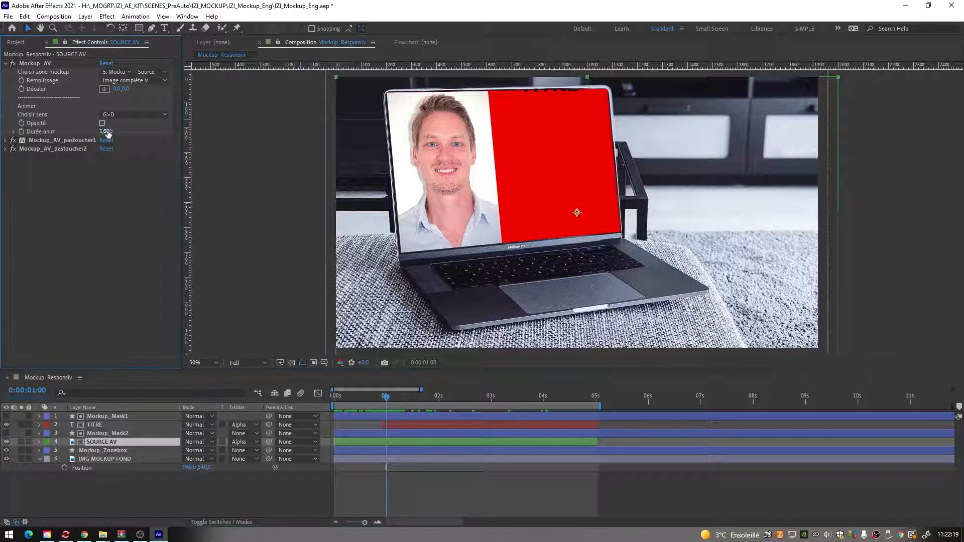
{"action": "type", "text": "0,5"}
{"action": "key", "text": "Return"}
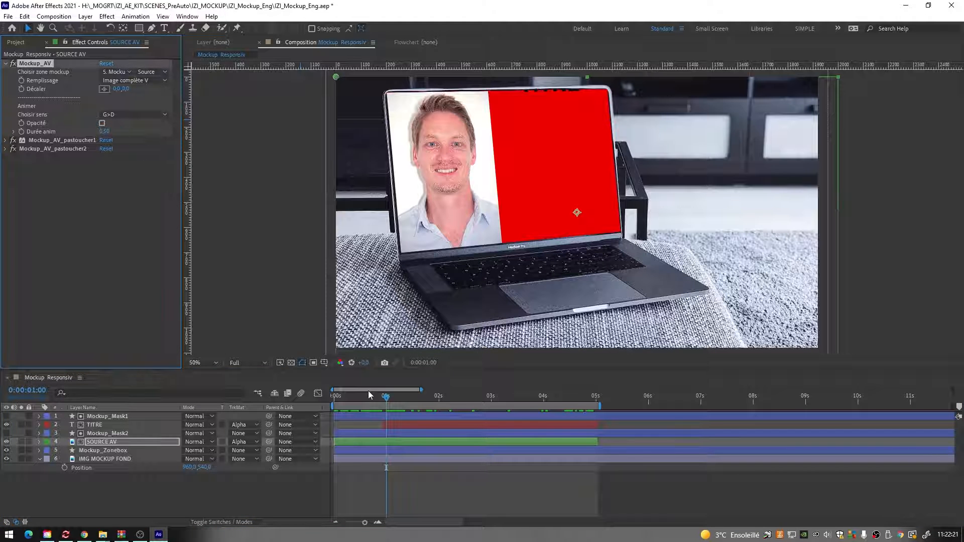
{"action": "left_click_drag", "start_coordinate": [333, 398], "coordinate": [363, 400]}
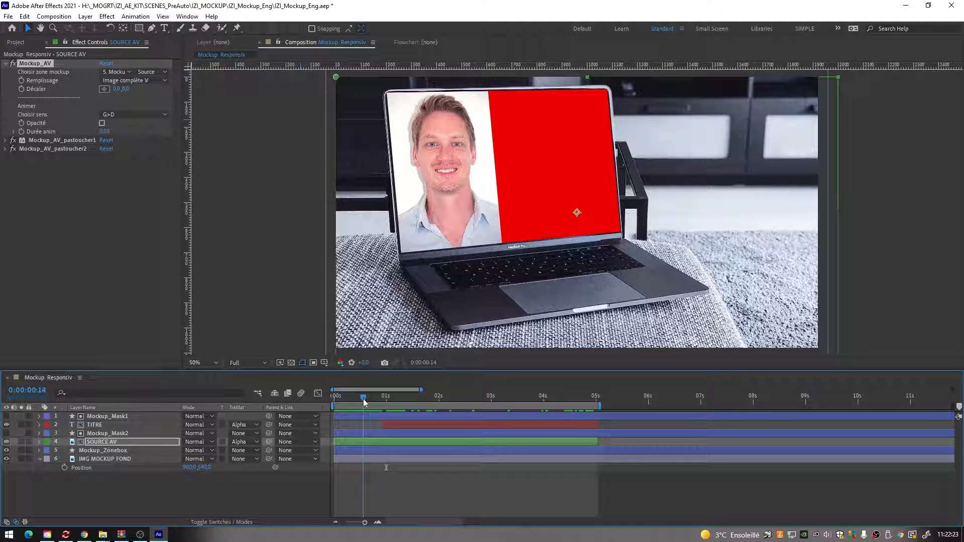
{"action": "left_click", "coordinate": [107, 131]}
{"action": "type", "text": "1"}
{"action": "key", "text": "Return"}
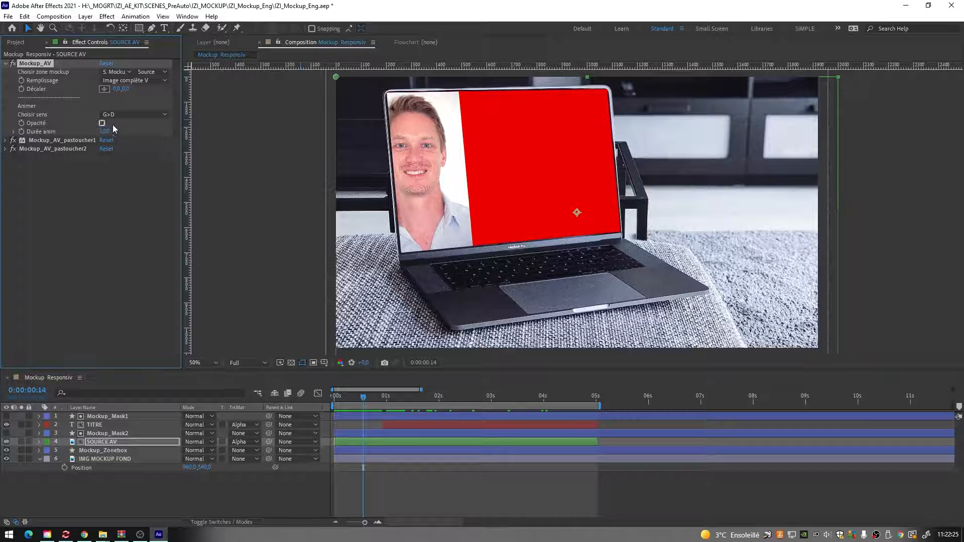
{"action": "left_click_drag", "start_coordinate": [364, 399], "coordinate": [384, 403]}
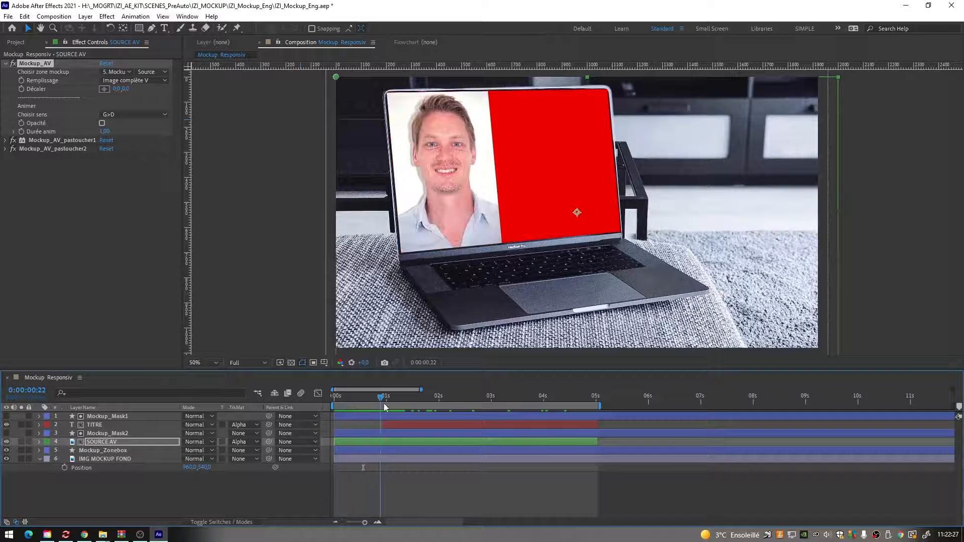
- Examine the effect settings of the Mockup_Mask2 and Mockup_Zonebox layers
{"action": "left_click", "coordinate": [113, 434]}
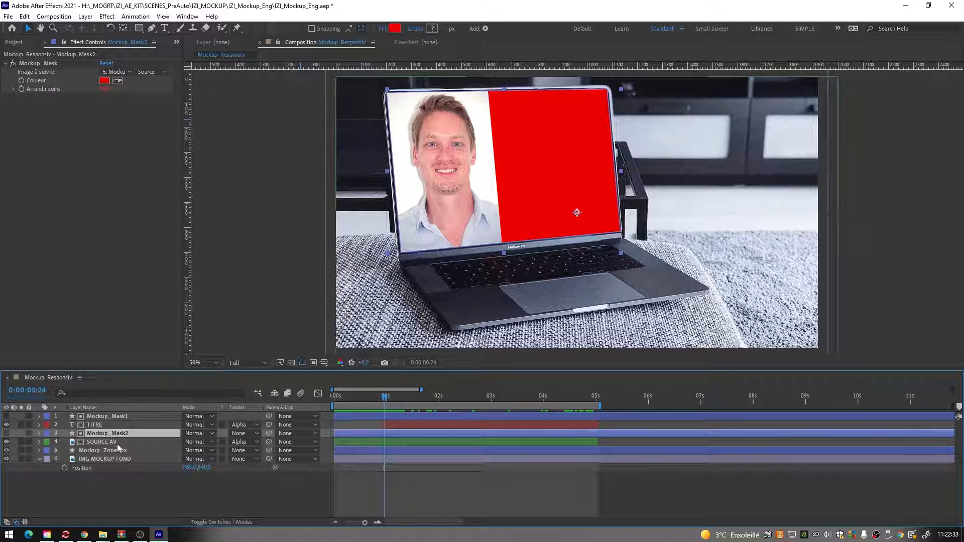
{"action": "left_click", "coordinate": [104, 450]}
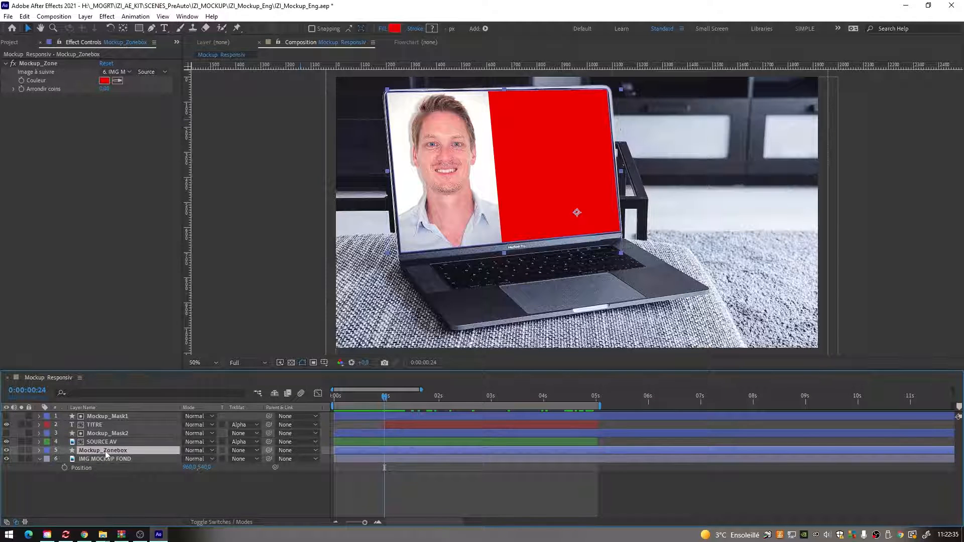
{"action": "left_click", "coordinate": [125, 434]}
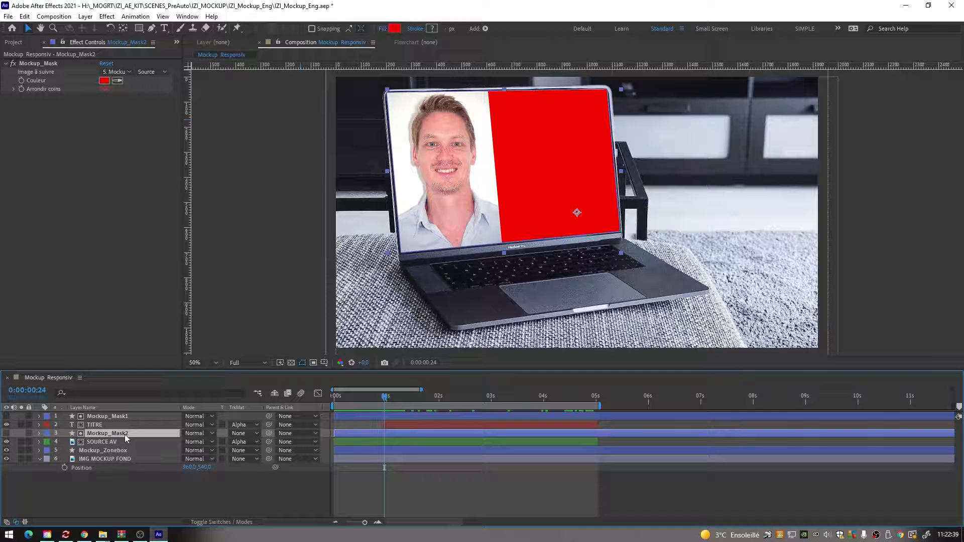
- Extend the start of the TITRE layer to the beginning of the composition and preview the title up to 0:00:01:13
{"action": "left_click", "coordinate": [116, 425]}
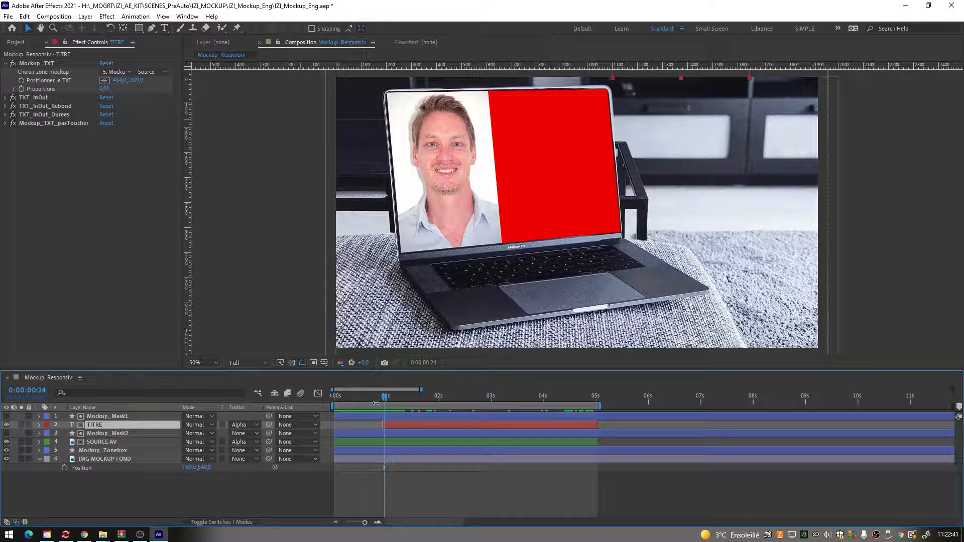
{"action": "left_click_drag", "start_coordinate": [352, 398], "coordinate": [334, 428]}
{"action": "key", "text": "i"}
{"action": "left_click_drag", "start_coordinate": [577, 398], "coordinate": [414, 438]}
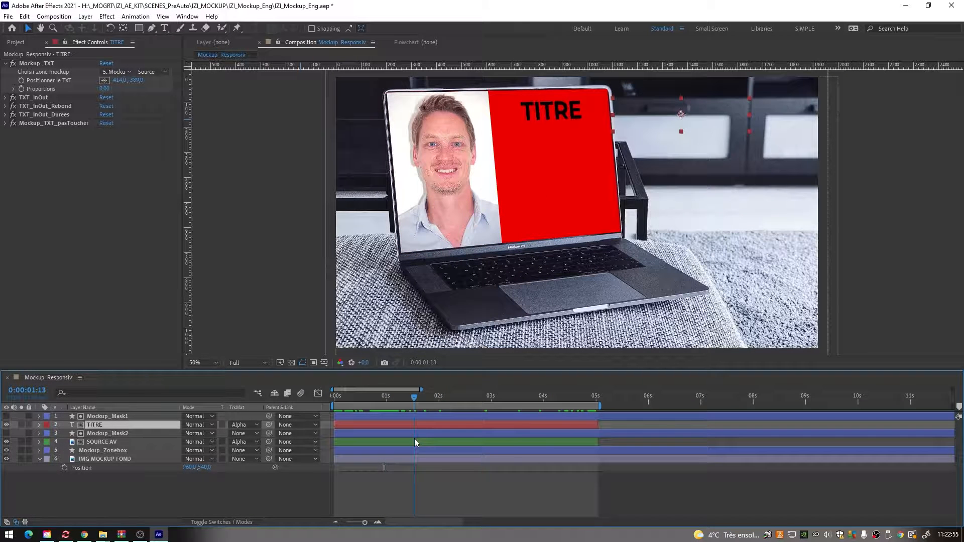
- Replace the title text with "texte" and preview its entrance up to 0:00:01:03
{"action": "key", "text": "ctrl+t"}
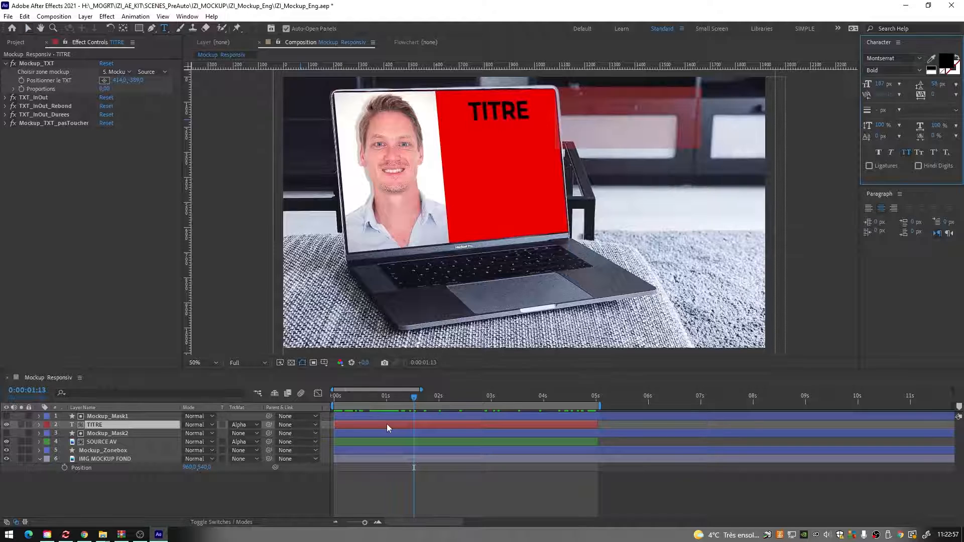
{"action": "type", "text": "texte"}
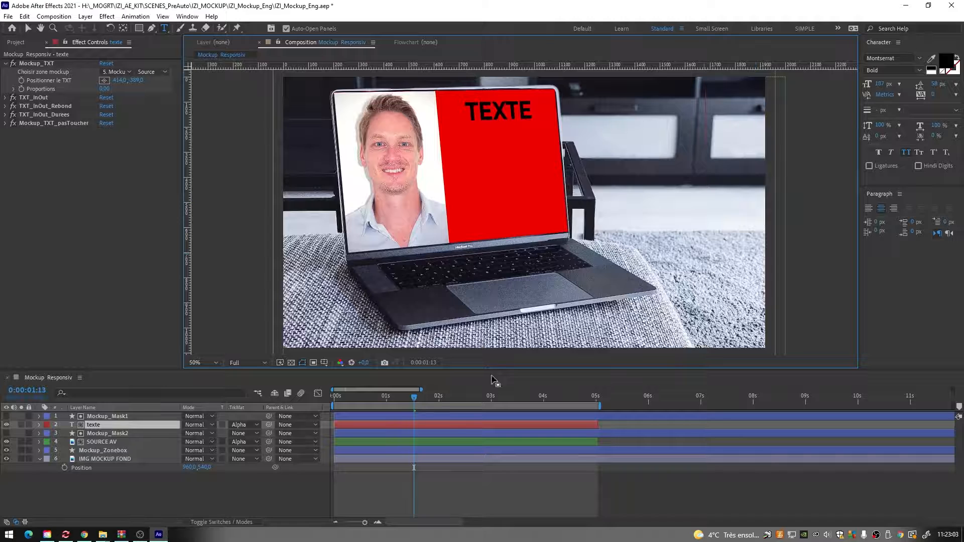
{"action": "left_click", "coordinate": [408, 484]}
{"action": "left_click", "coordinate": [145, 425]}
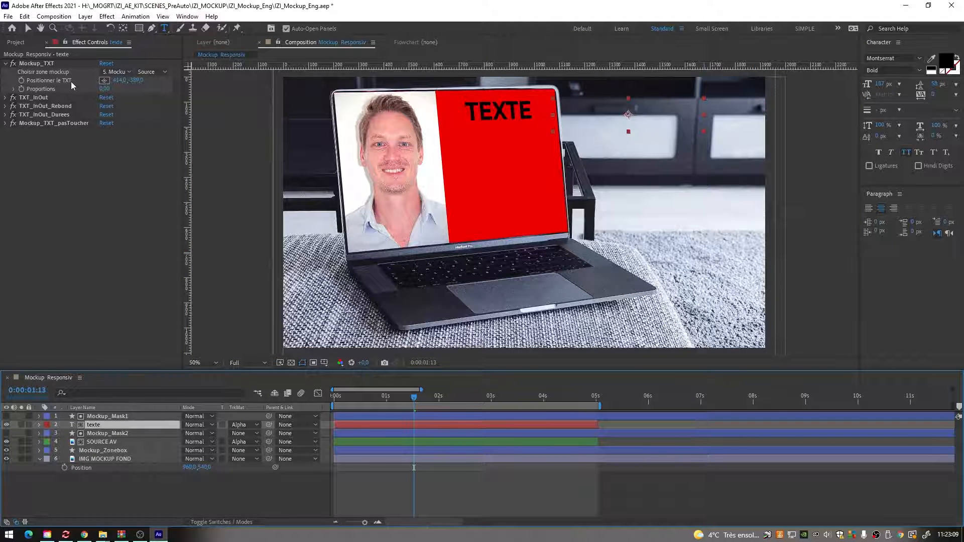
{"action": "left_click", "coordinate": [28, 28]}
{"action": "left_click_drag", "start_coordinate": [339, 399], "coordinate": [393, 414]}
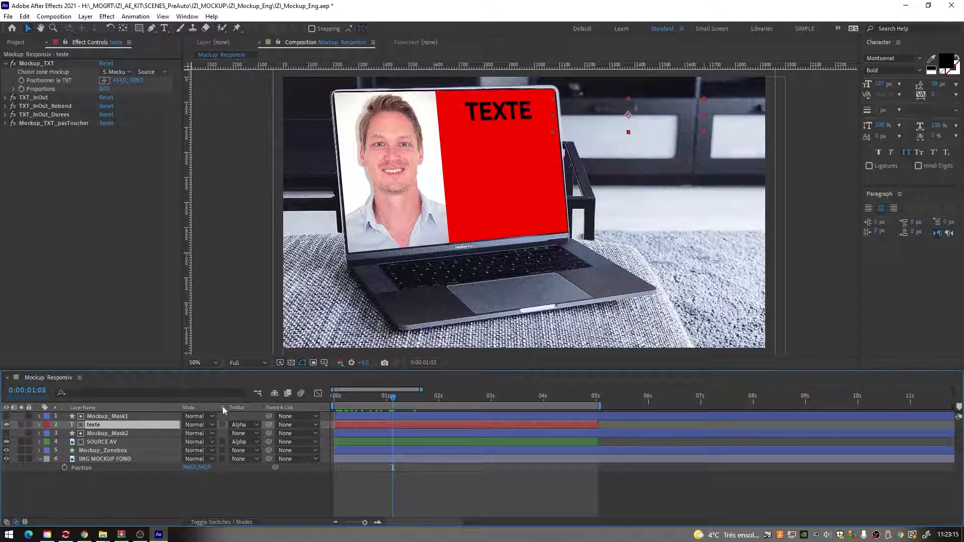
- Set the TXT_InOut direction (Choix Sens) to B>B and preview the text's entrance up to 0:00:01:08
{"action": "left_click", "coordinate": [5, 98]}
{"action": "left_click", "coordinate": [121, 107]}
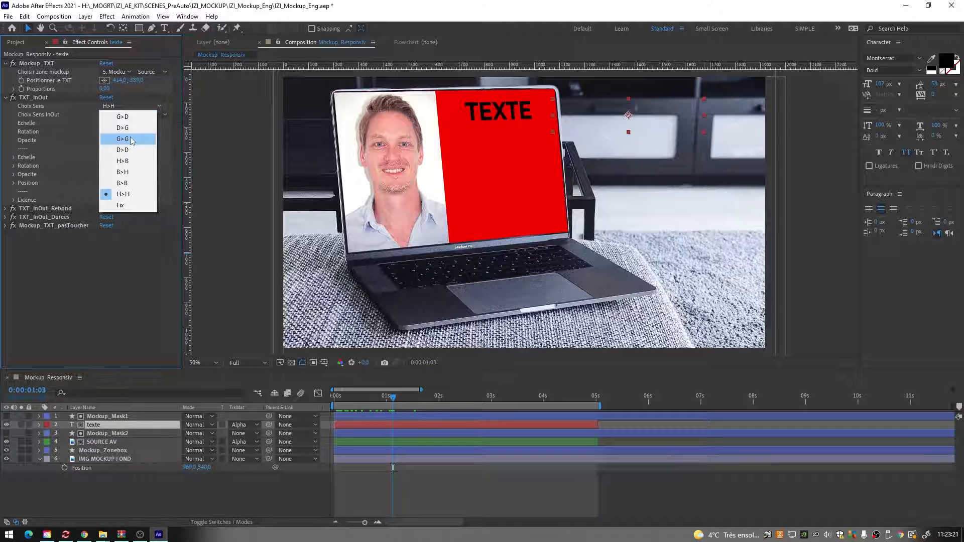
{"action": "left_click", "coordinate": [131, 184]}
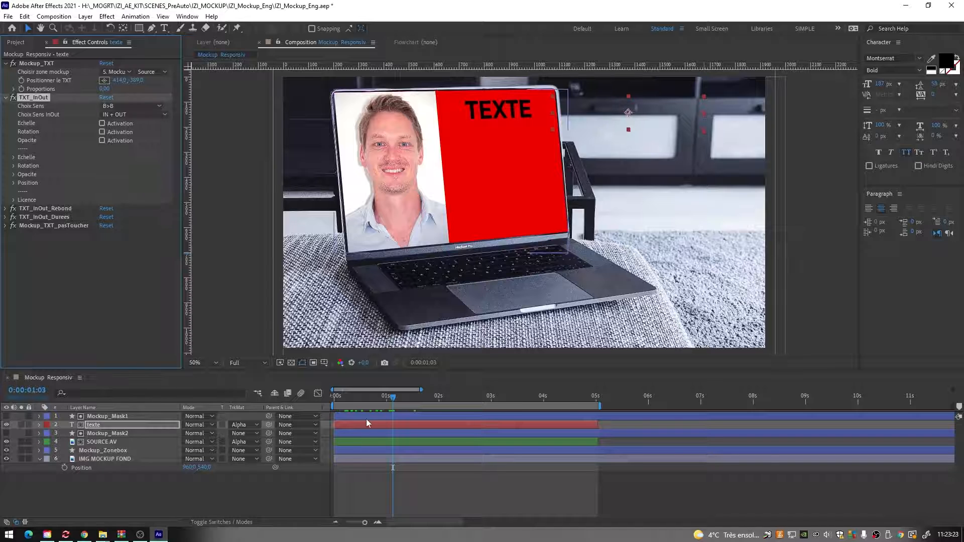
{"action": "left_click_drag", "start_coordinate": [334, 399], "coordinate": [403, 414]}
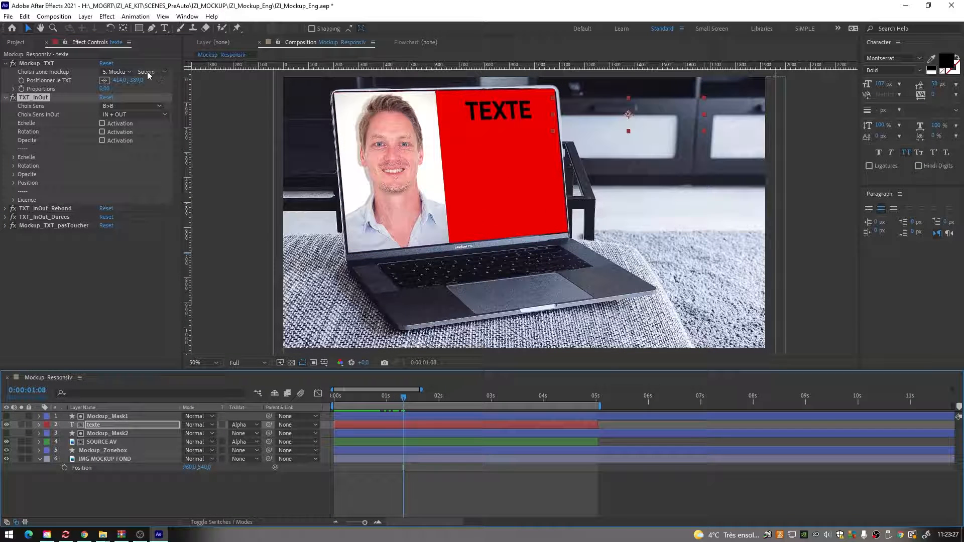
- Move the text down to the lower edge of the laptop screen with Positionner le TXT and play the animation
{"action": "left_click_drag", "start_coordinate": [140, 82], "coordinate": [271, 89]}
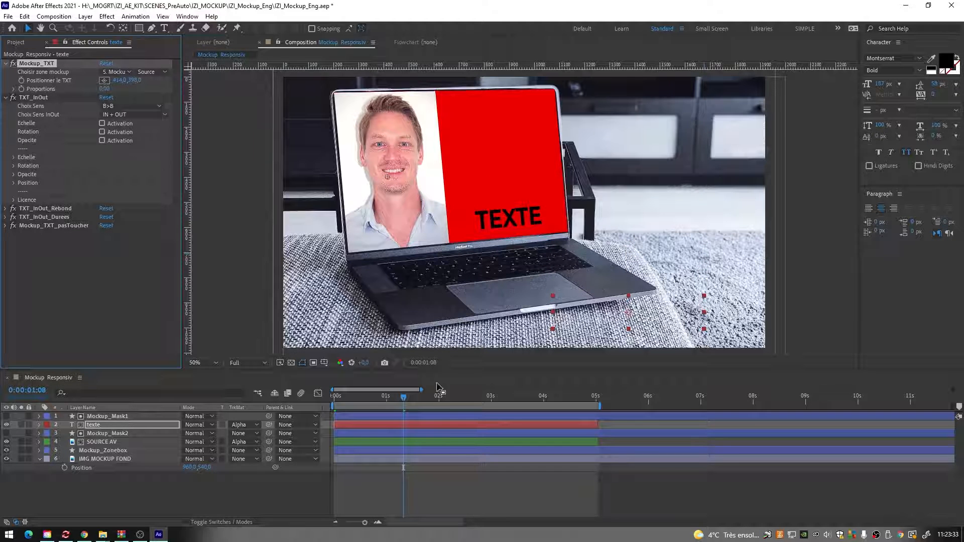
{"action": "left_click", "coordinate": [341, 402]}
{"action": "key", "text": "space"}
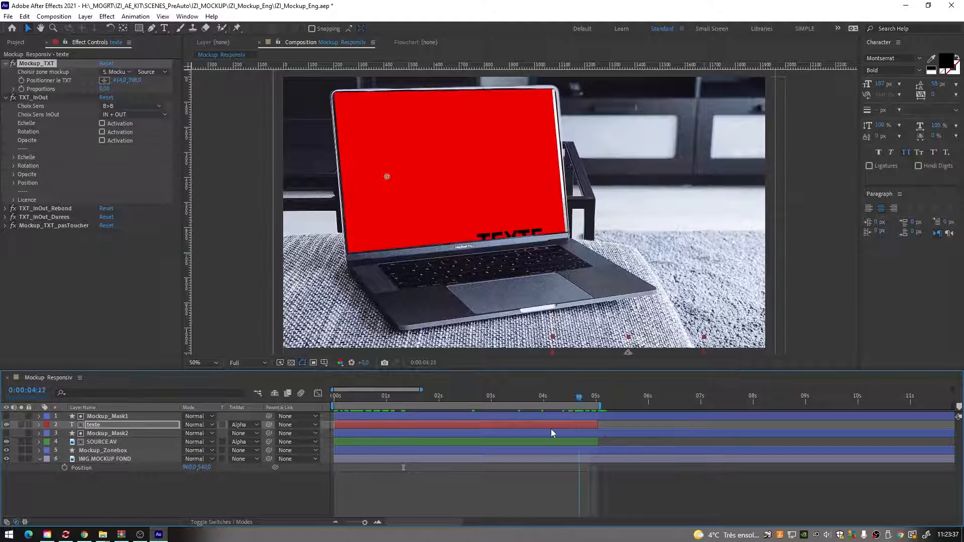
{"action": "key", "text": "space"}
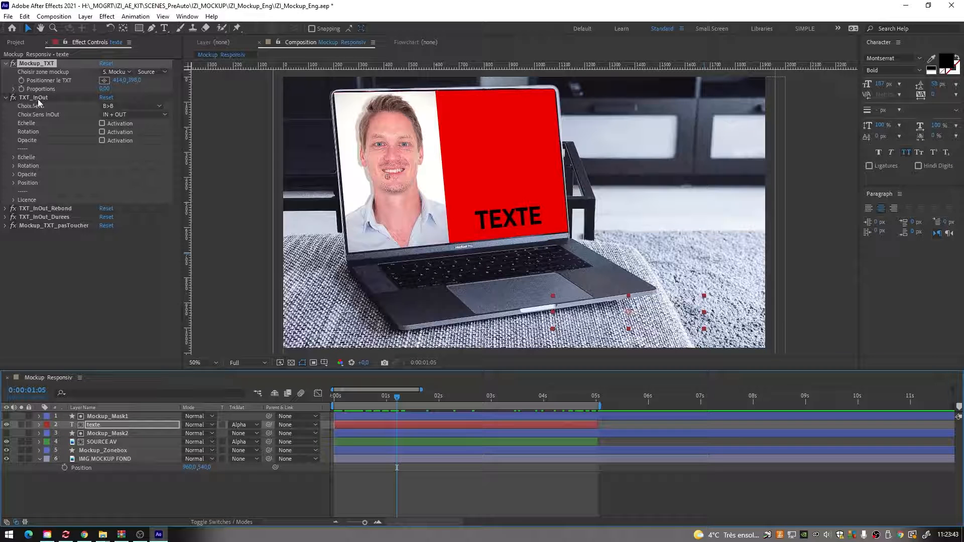
- Set the TXT_InOut direction to Fix, preview the Echelle and Rotation activations, and switch both off again
{"action": "left_click", "coordinate": [125, 105]}
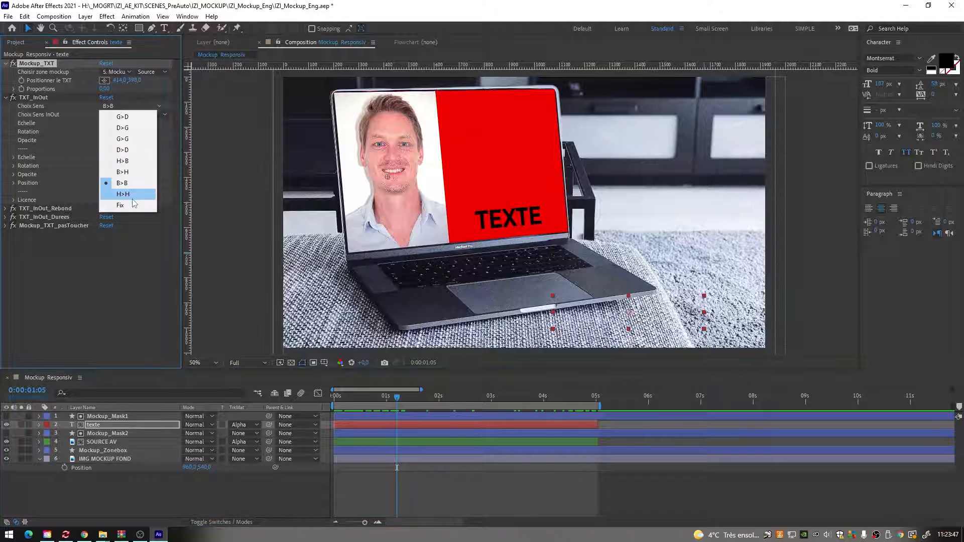
{"action": "left_click", "coordinate": [132, 202]}
{"action": "left_click", "coordinate": [102, 123]}
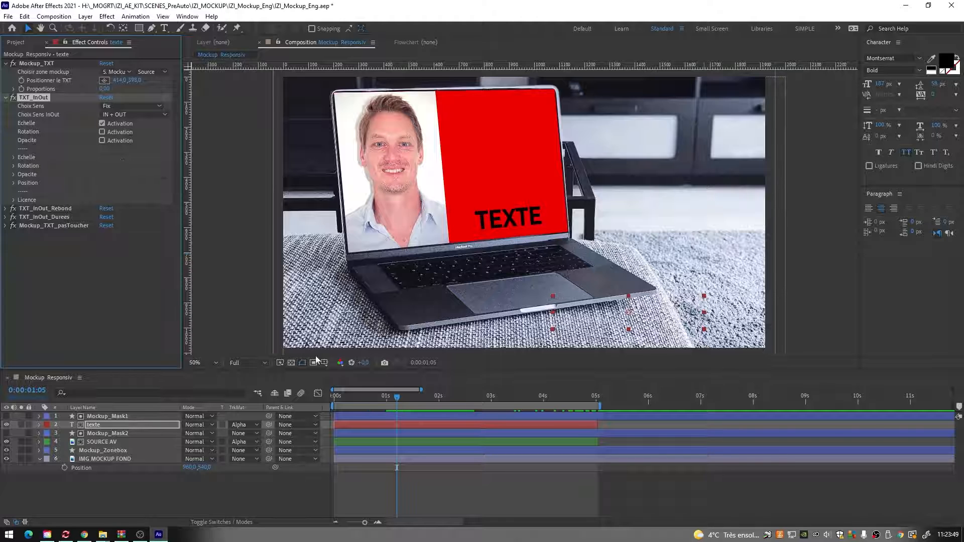
{"action": "left_click_drag", "start_coordinate": [335, 398], "coordinate": [371, 402]}
{"action": "left_click", "coordinate": [102, 132]}
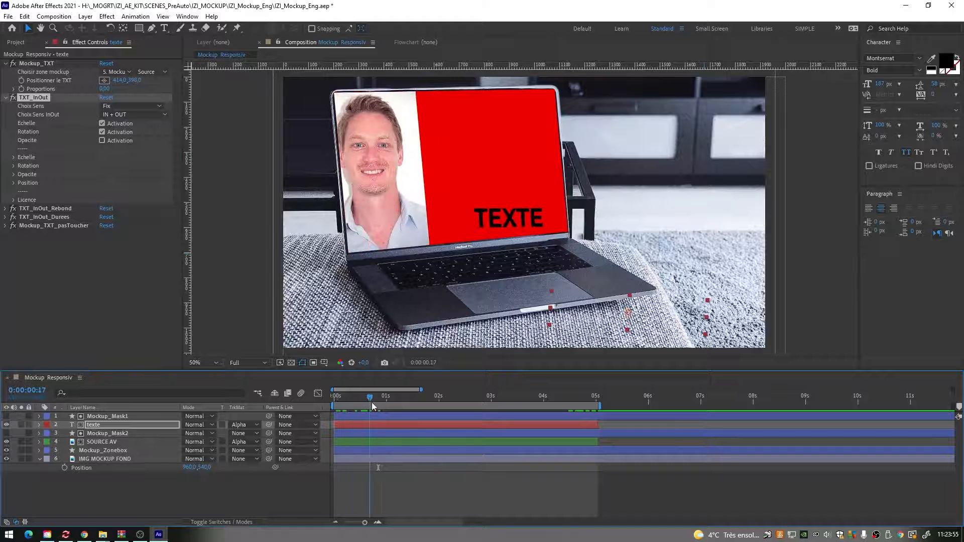
{"action": "left_click", "coordinate": [102, 131]}
{"action": "left_click", "coordinate": [101, 123]}
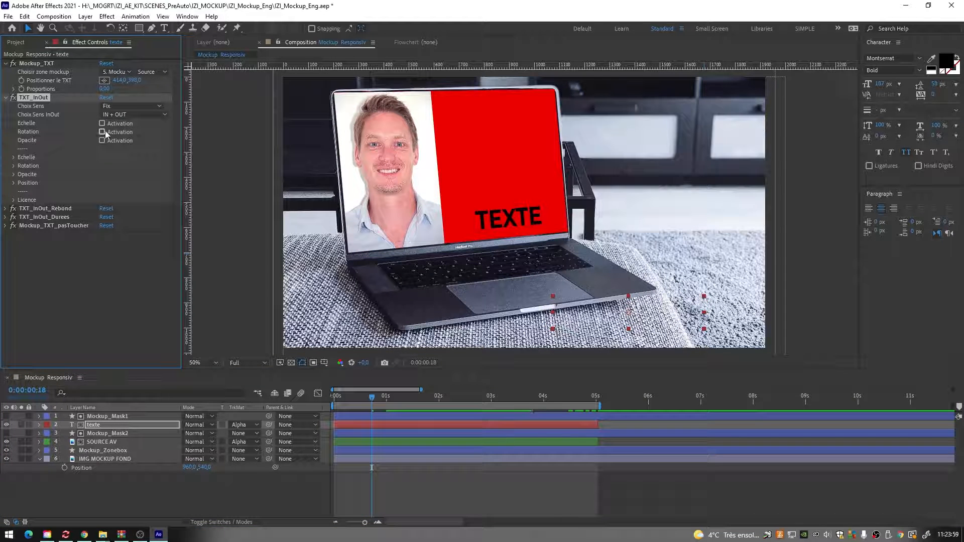
- Examine the TXT_InOut Echelle settings and the TXT_InOut_Rebond settings, and scrub through the text's first half second
{"action": "left_click", "coordinate": [14, 157]}
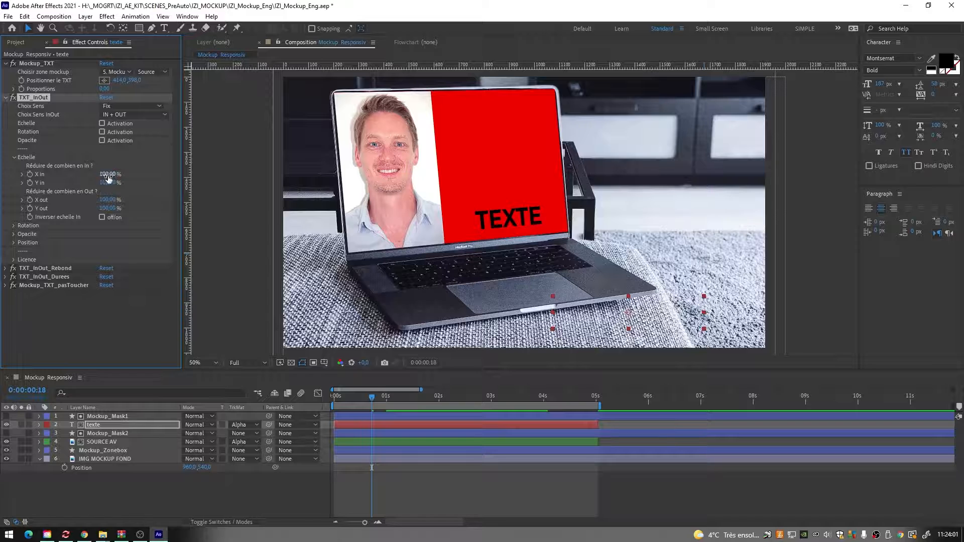
{"action": "left_click", "coordinate": [14, 157]}
{"action": "left_click", "coordinate": [5, 97]}
{"action": "left_click", "coordinate": [34, 107]}
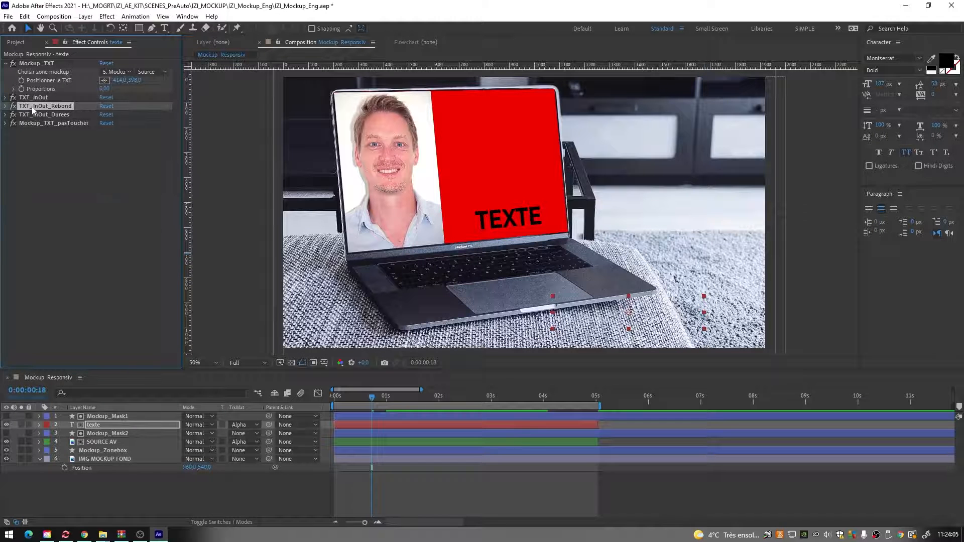
{"action": "left_click", "coordinate": [6, 107]}
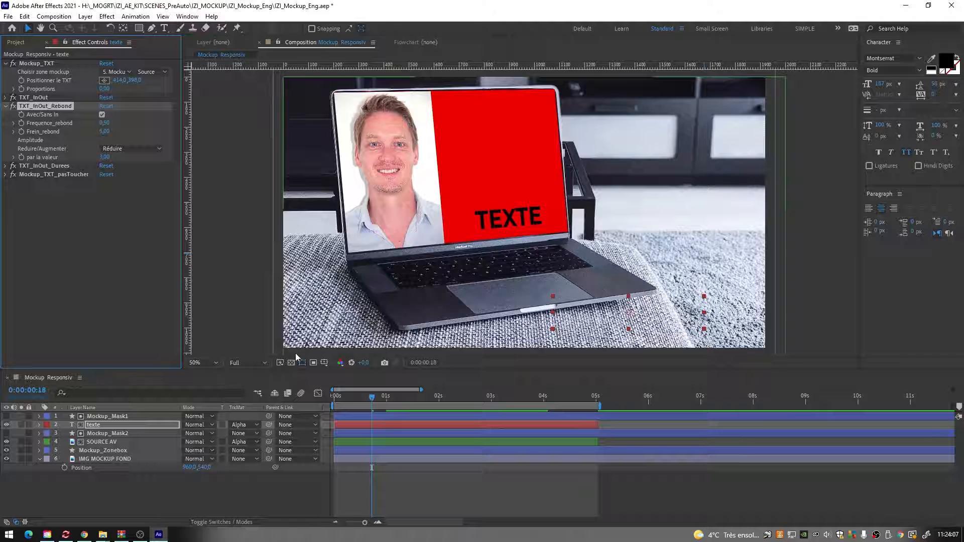
{"action": "left_click_drag", "start_coordinate": [336, 398], "coordinate": [363, 405]}
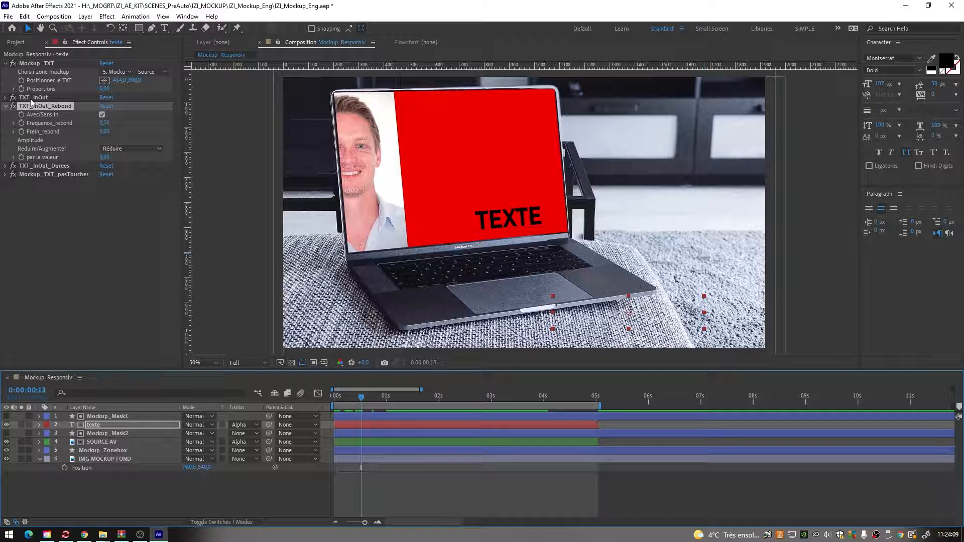
- Set the TXT_InOut direction (Choix Sens) to G>D and play the text's entrance with its bounce
{"action": "left_click", "coordinate": [5, 98]}
{"action": "left_click", "coordinate": [127, 106]}
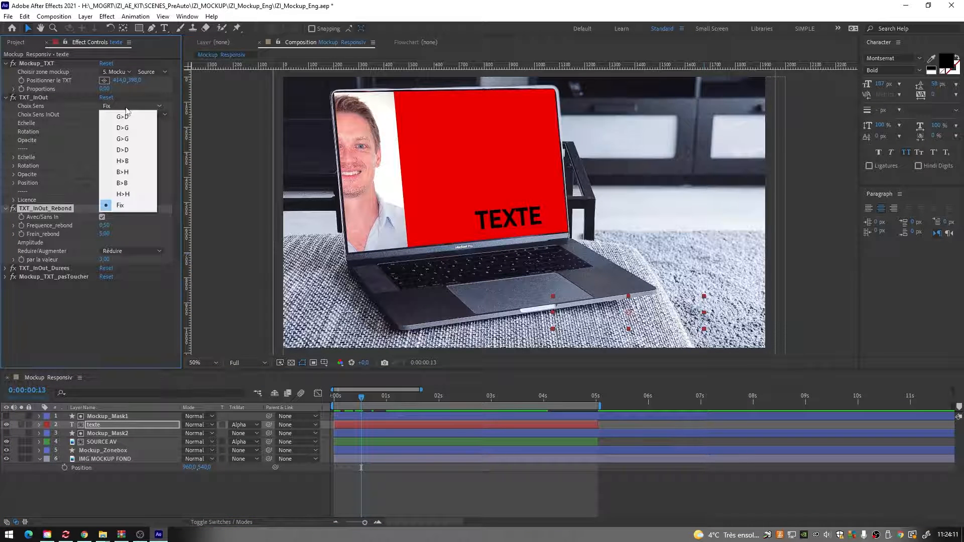
{"action": "left_click", "coordinate": [128, 120]}
{"action": "left_click_drag", "start_coordinate": [337, 398], "coordinate": [354, 401]}
{"action": "key", "text": "space"}
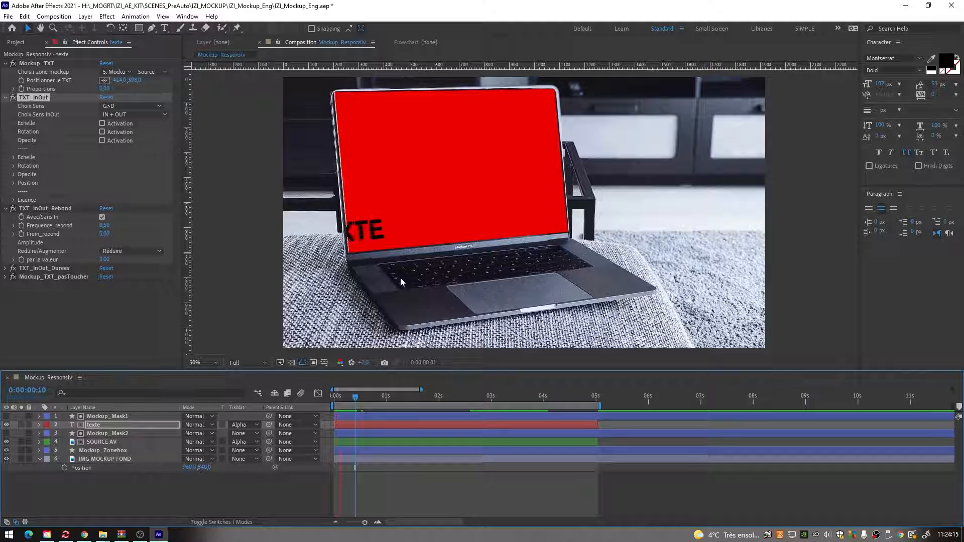
{"action": "key", "text": "space"}
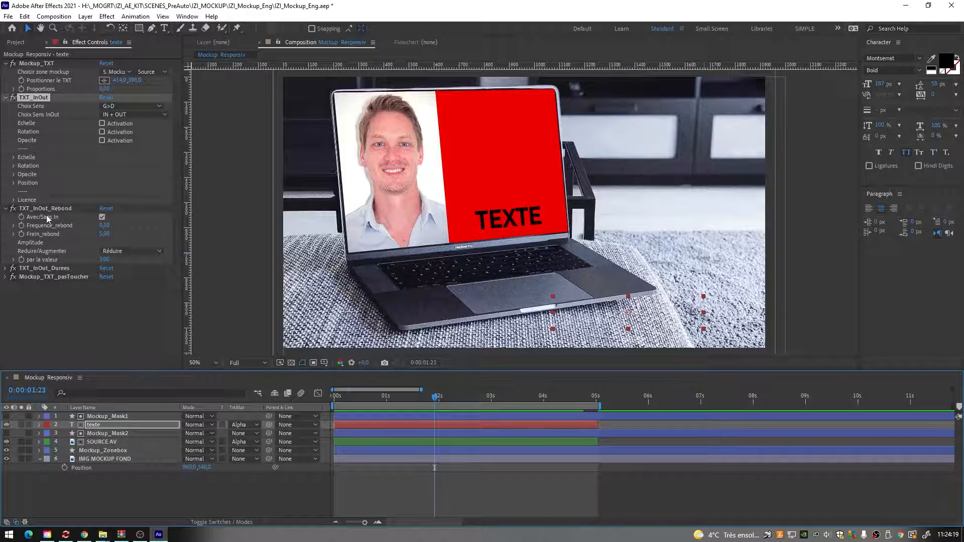
- Set the text's entrance duration (duree In) to 2 in TXT_InOut_Durees
{"action": "left_click", "coordinate": [5, 208]}
{"action": "left_click", "coordinate": [6, 97]}
{"action": "left_click", "coordinate": [6, 115]}
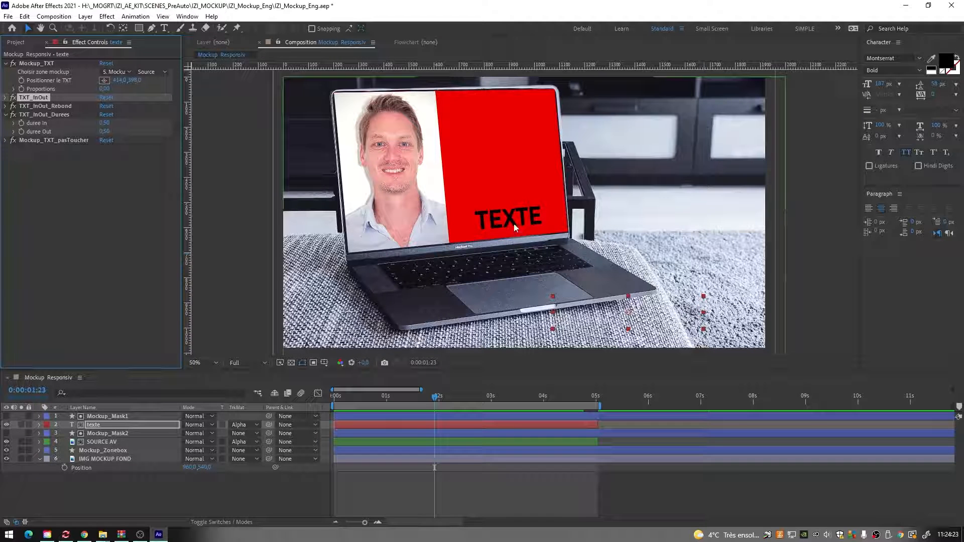
{"action": "left_click", "coordinate": [105, 123]}
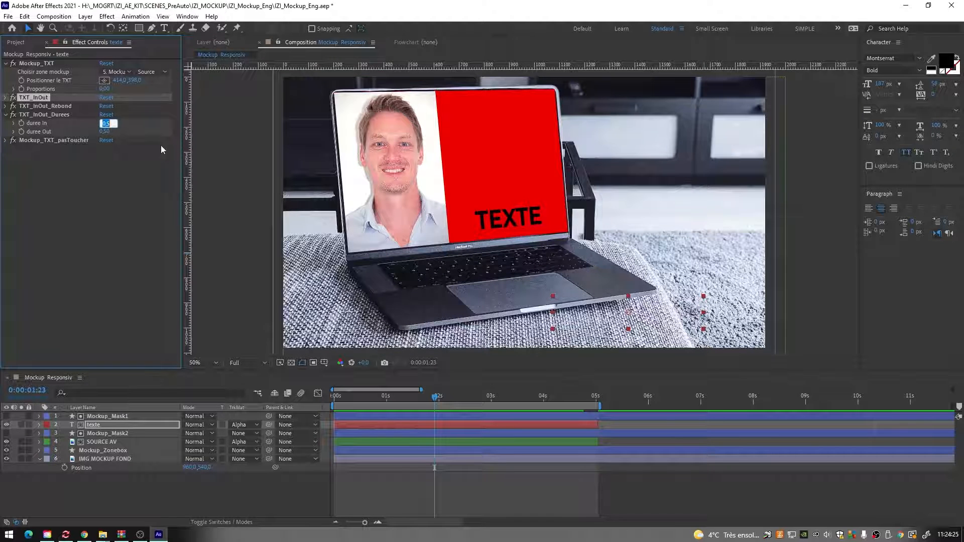
{"action": "type", "text": "2"}
{"action": "key", "text": "Return"}
{"action": "left_click", "coordinate": [446, 462]}
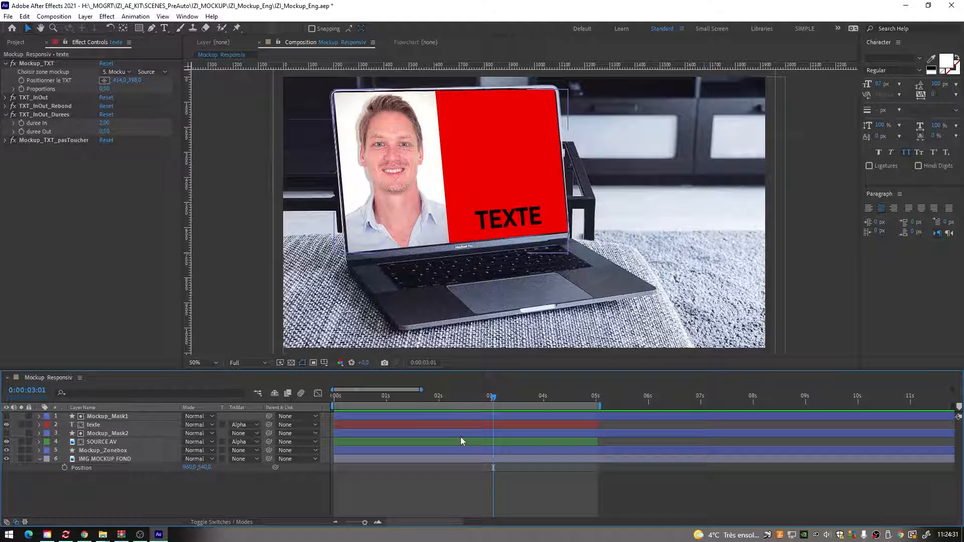
- Set the text's entrance duration (duree In) to 0.5 in TXT_InOut_Durees and scrub through its entrance during the first second
{"action": "left_click", "coordinate": [106, 123]}
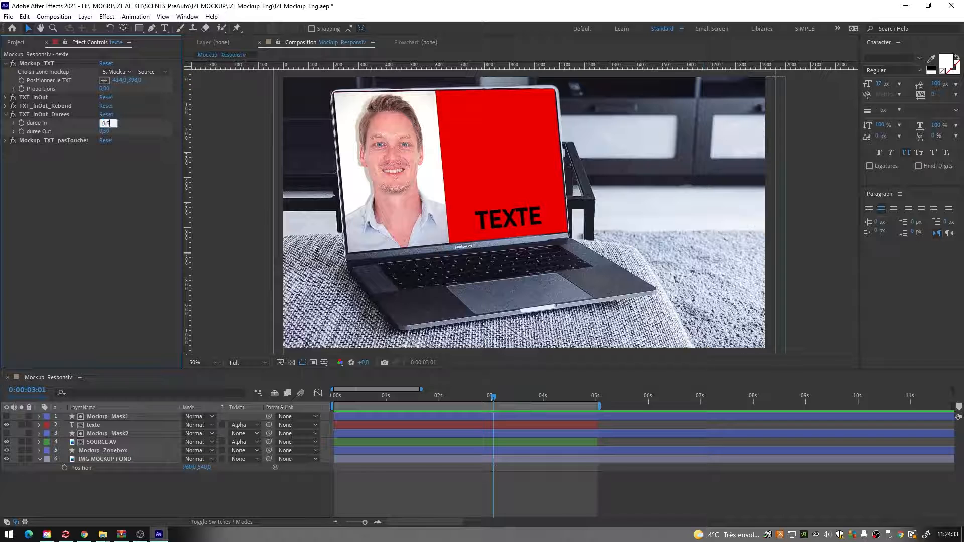
{"action": "type", "text": "0.5"}
{"action": "key", "text": "Return"}
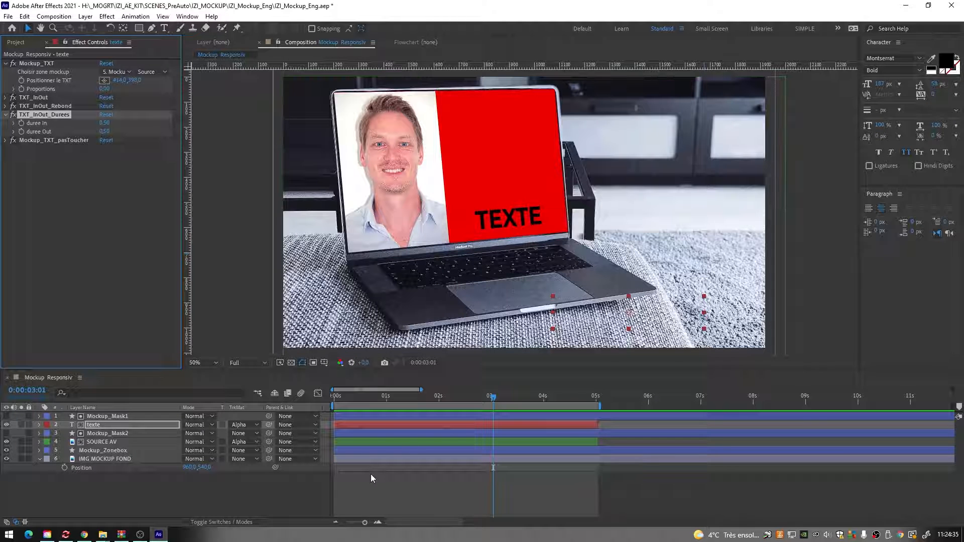
{"action": "left_click", "coordinate": [370, 474]}
{"action": "left_click_drag", "start_coordinate": [343, 398], "coordinate": [388, 399]}
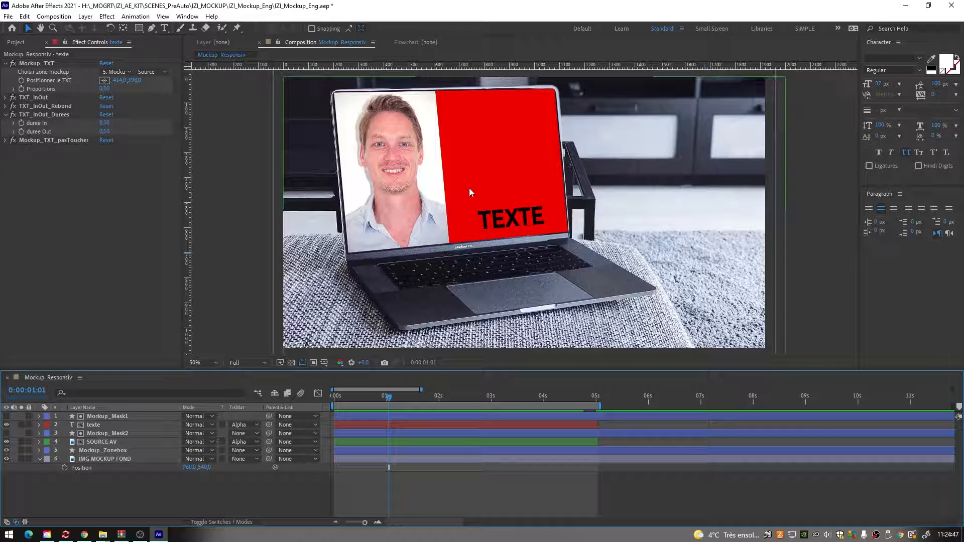
{"action": "left_click", "coordinate": [9, 116]}
{"action": "left_click", "coordinate": [7, 64]}
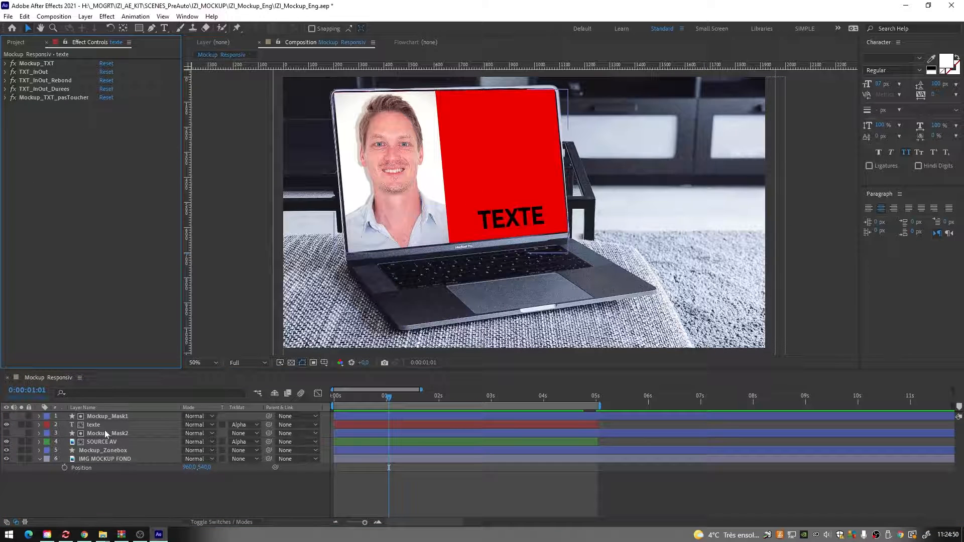
- Try moving the IMG MOCKUP FOND layer and scaling it down, undoing each change
{"action": "left_click", "coordinate": [113, 459]}
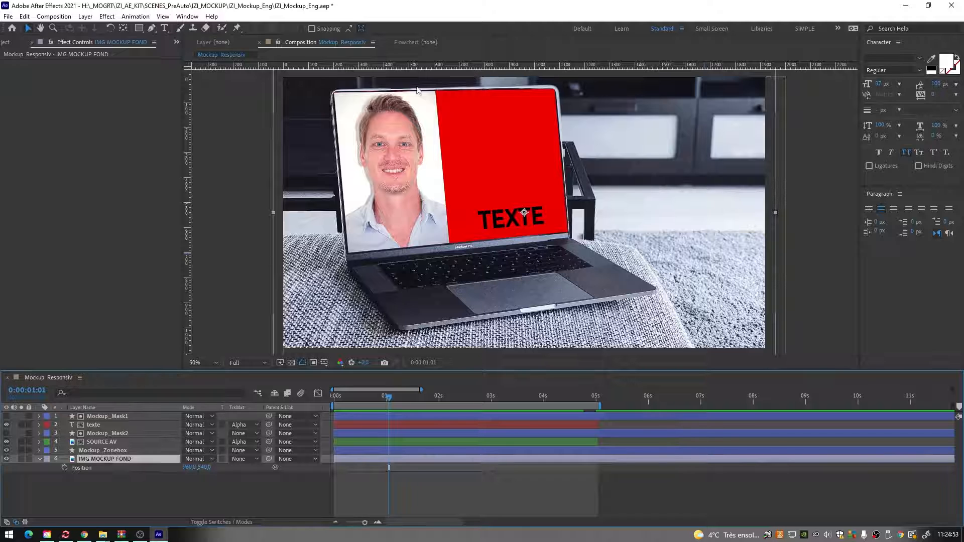
{"action": "key", "text": "comma"}
{"action": "key", "text": "comma"}
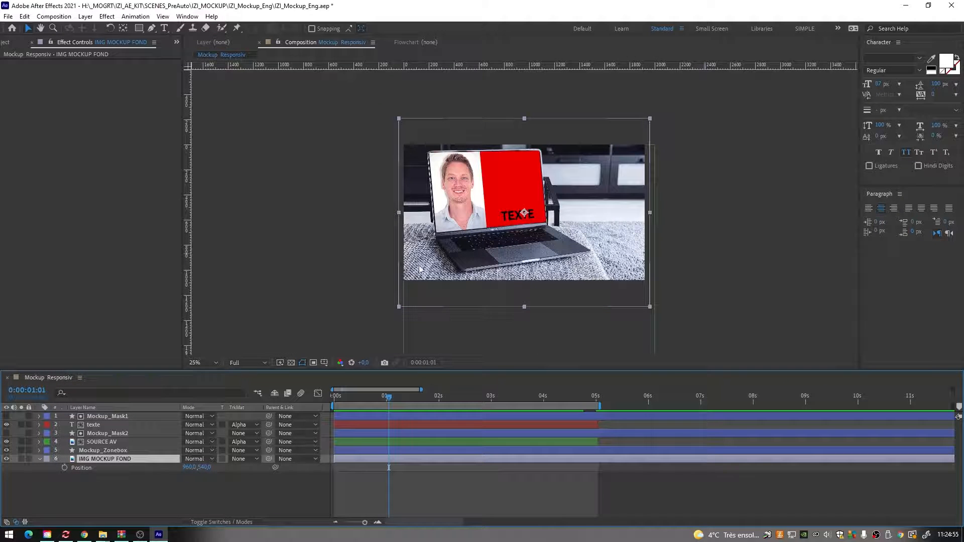
{"action": "mouse_move", "coordinate": [419, 270]}
{"action": "left_mouse_down"}
{"action": "mouse_move", "coordinate": [387, 254]}
{"action": "mouse_move", "coordinate": [559, 257]}
{"action": "mouse_move", "coordinate": [482, 321]}
{"action": "mouse_move", "coordinate": [381, 263]}
{"action": "mouse_move", "coordinate": [413, 325]}
{"action": "mouse_move", "coordinate": [422, 261]}
{"action": "left_mouse_up"}
{"action": "key", "text": "ctrl+z"}
{"action": "left_click_drag", "start_coordinate": [400, 306], "coordinate": [498, 251]}
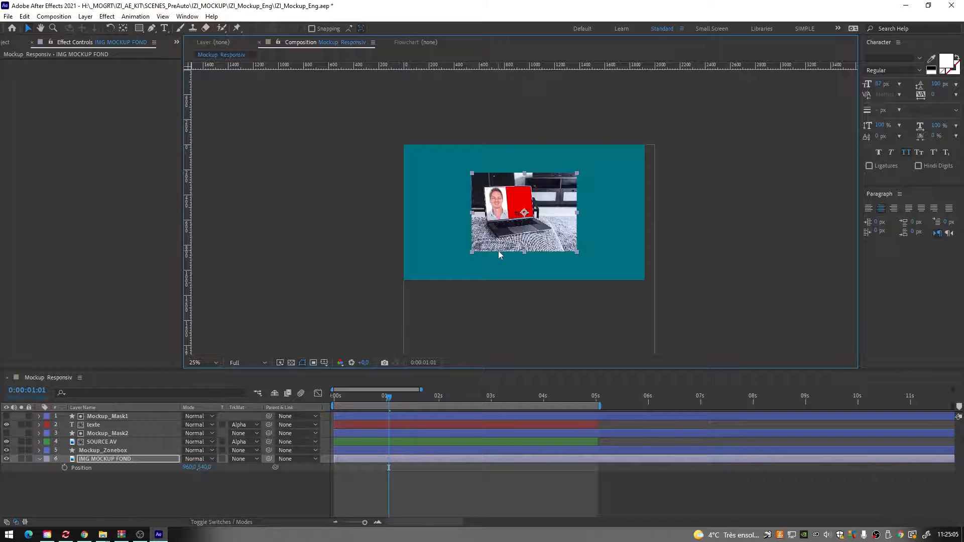
{"action": "key", "text": "ctrl+z"}
- Set the composition width to 1080 px and move the IMG MOCKUP FOND layer to about 808, 596 to reframe the laptop
{"action": "left_click", "coordinate": [54, 16]}
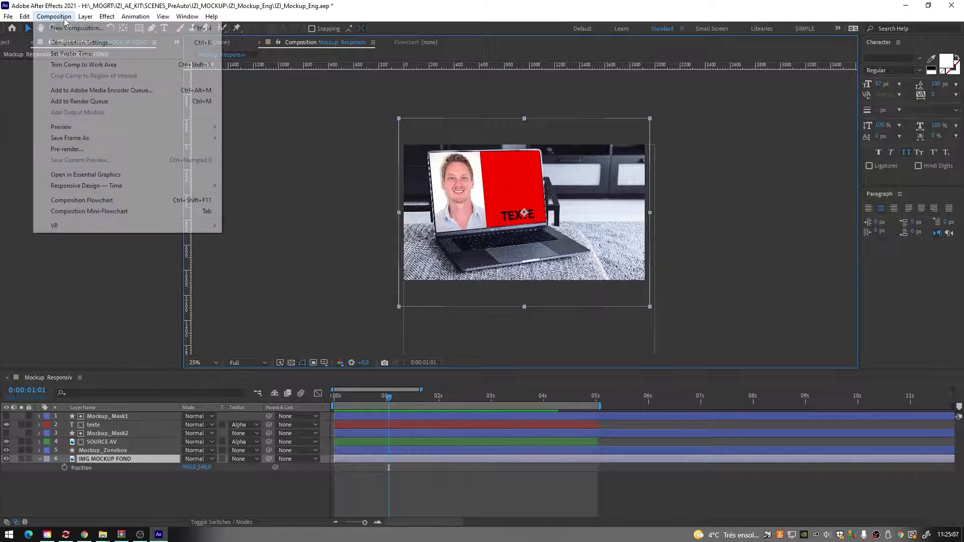
{"action": "left_click", "coordinate": [65, 39]}
{"action": "left_click", "coordinate": [348, 296]}
{"action": "type", "text": "1080"}
{"action": "key", "text": "Return"}
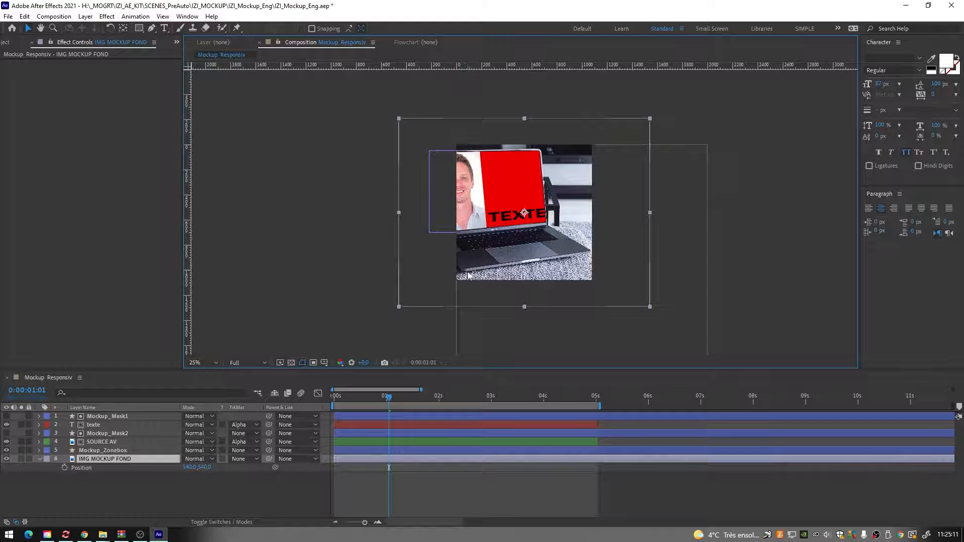
{"action": "left_click_drag", "start_coordinate": [454, 279], "coordinate": [481, 286]}
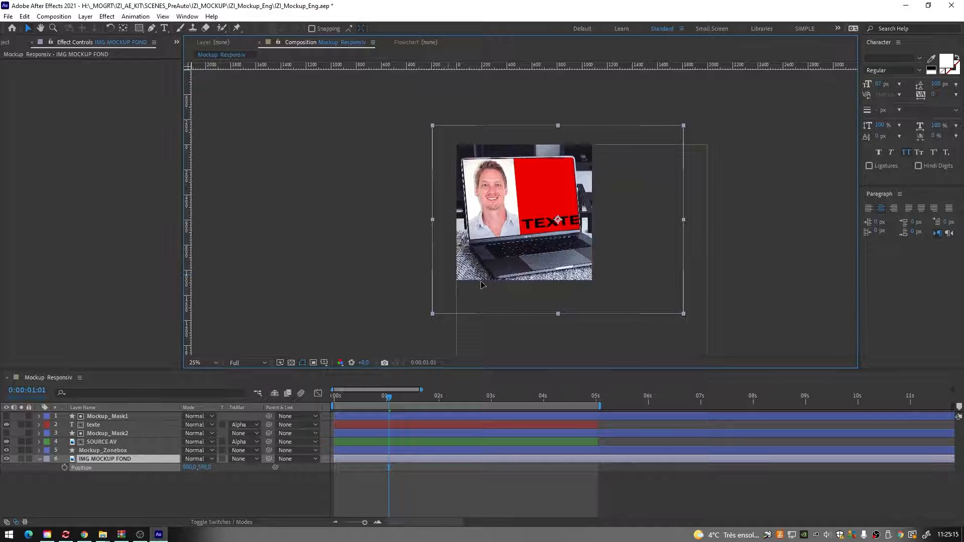
{"action": "key", "text": "Return"}
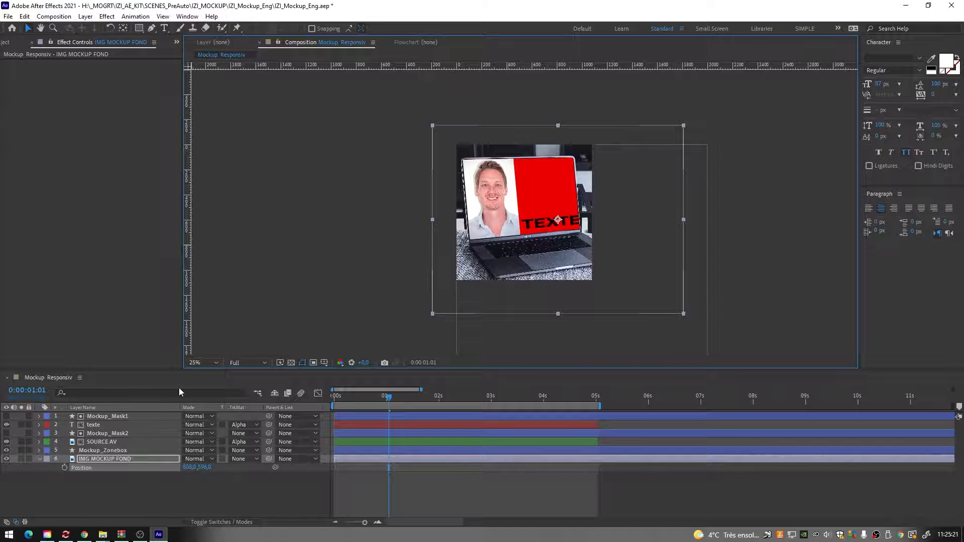
- Reduce the texte layer's font size to about 105 px
{"action": "left_click", "coordinate": [131, 427]}
{"action": "key", "text": "ctrl+t"}
{"action": "left_click_drag", "start_coordinate": [889, 88], "coordinate": [854, 90]}
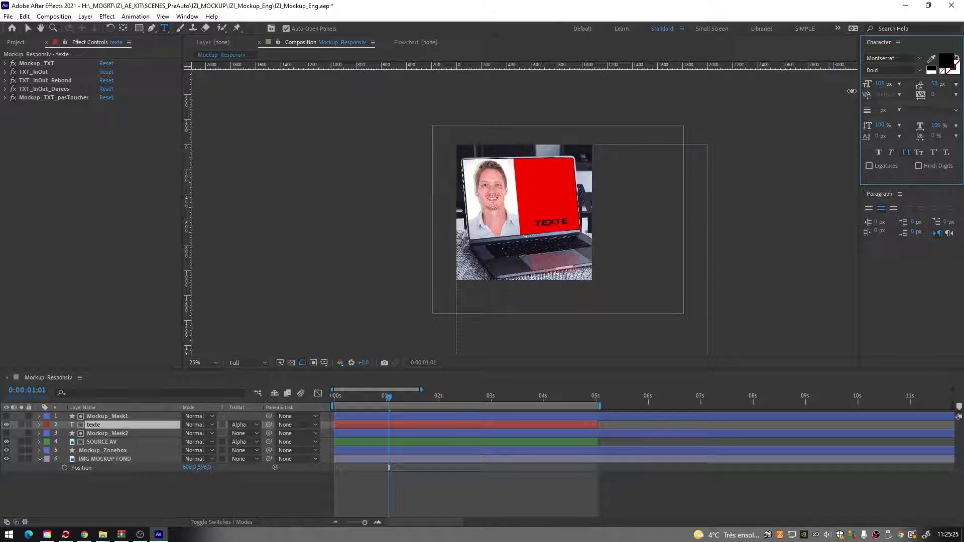
{"action": "left_click", "coordinate": [91, 471]}
- Set the text's Proportions in Mockup_TXT to 40 and scrub through its animation over the first two seconds
{"action": "left_click", "coordinate": [5, 64]}
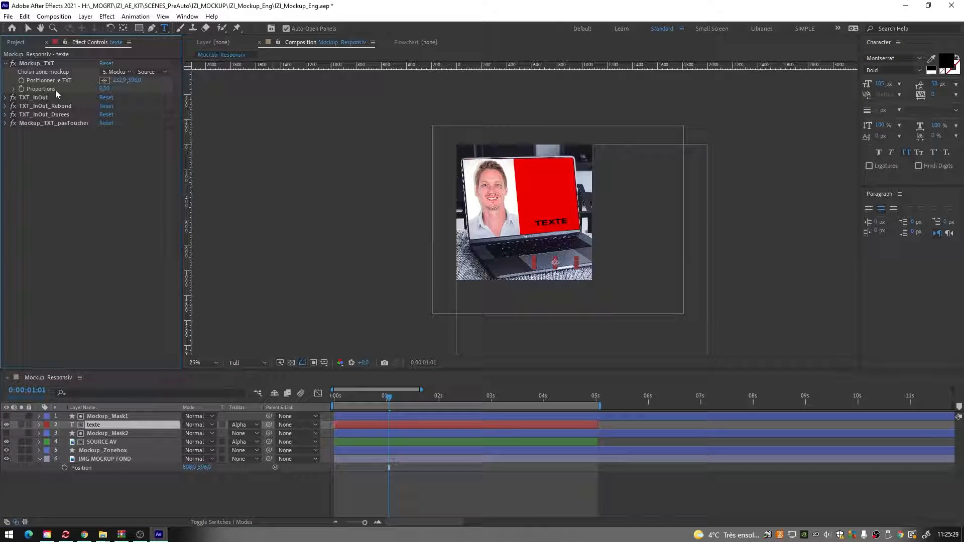
{"action": "key", "text": "period"}
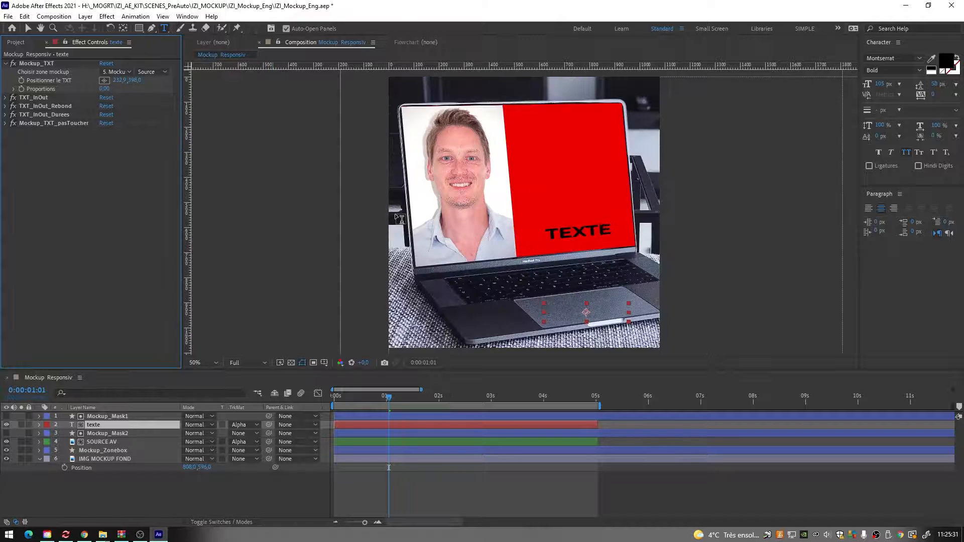
{"action": "mouse_move", "coordinate": [102, 90]}
{"action": "left_mouse_down"}
{"action": "mouse_move", "coordinate": [92, 90]}
{"action": "mouse_move", "coordinate": [110, 96]}
{"action": "left_mouse_up"}
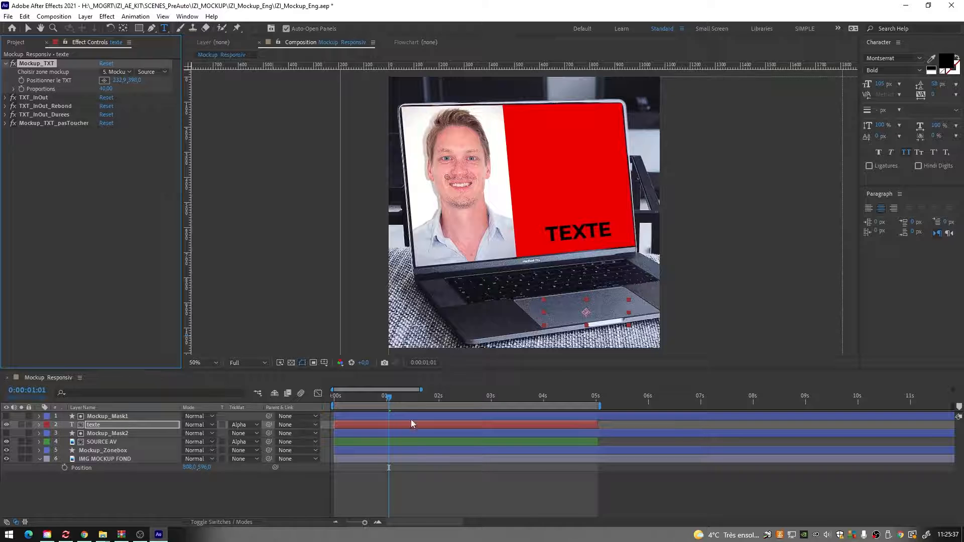
{"action": "left_click", "coordinate": [398, 472]}
{"action": "left_click_drag", "start_coordinate": [335, 394], "coordinate": [444, 433]}
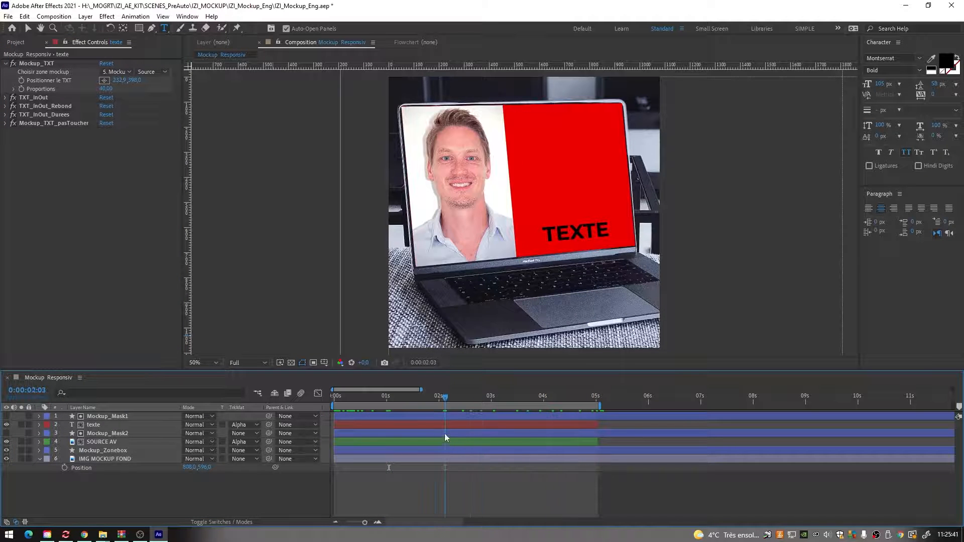
- Set the composition width to 1920 px
{"action": "left_click", "coordinate": [53, 16]}
{"action": "left_click", "coordinate": [75, 40]}
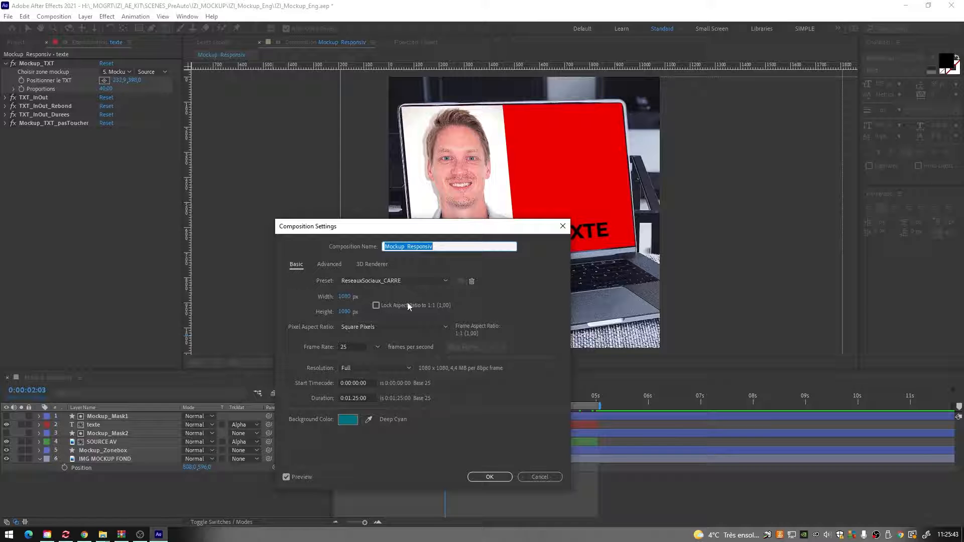
{"action": "left_click", "coordinate": [343, 297]}
{"action": "type", "text": "1920"}
{"action": "key", "text": "Return"}
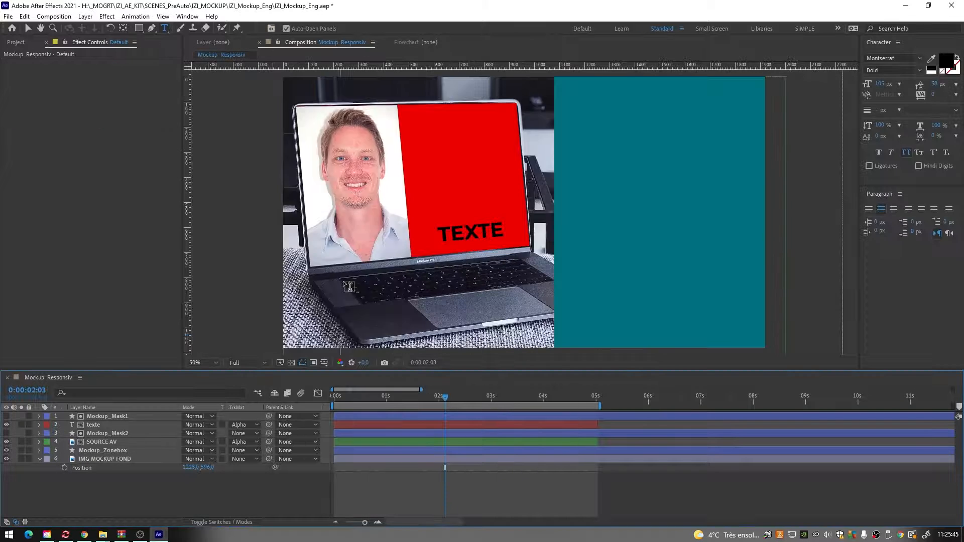
- Set the texte layer's Proportions in Mockup_TXT to 0 and scrub through the first two seconds
{"action": "key", "text": "comma"}
{"action": "key", "text": "comma"}
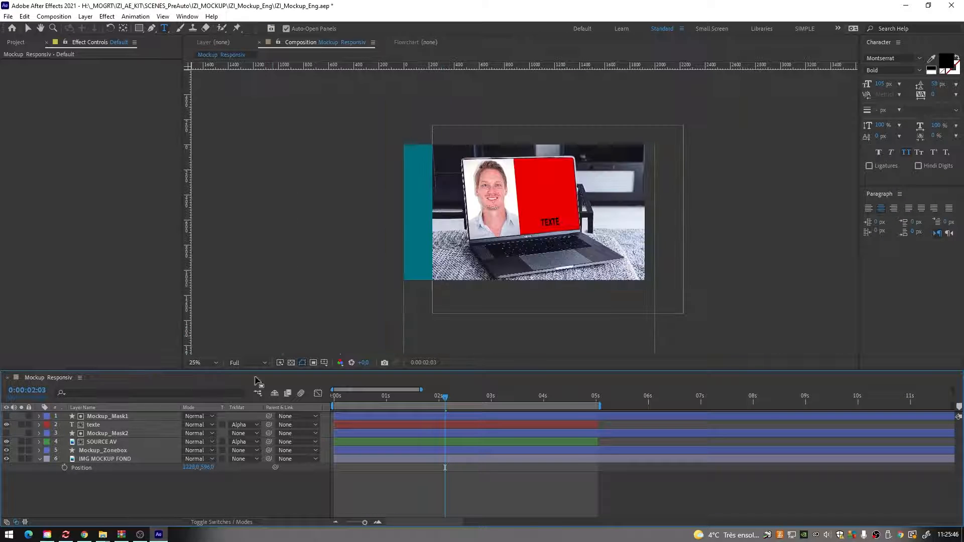
{"action": "left_click", "coordinate": [110, 426]}
{"action": "left_click", "coordinate": [105, 89]}
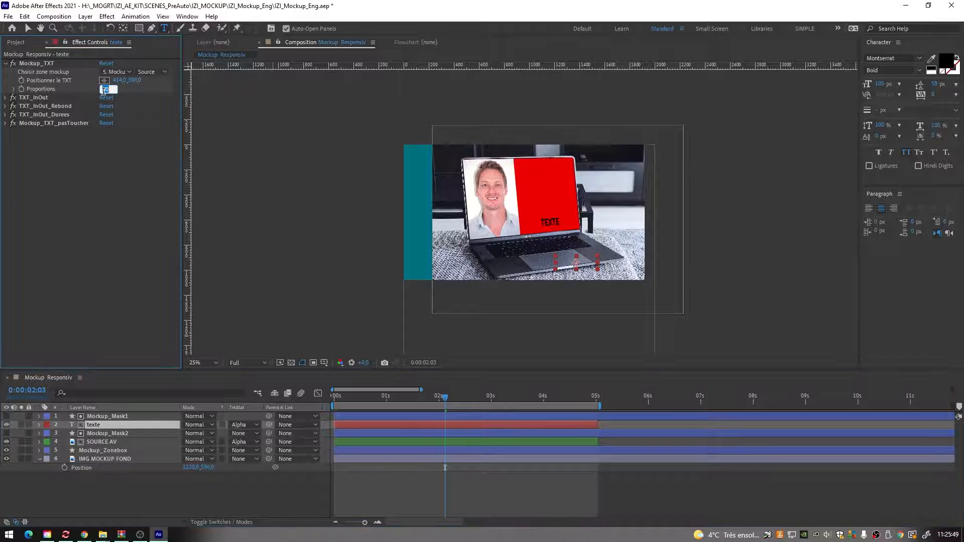
{"action": "key", "text": "Return"}
{"action": "left_click", "coordinate": [387, 486]}
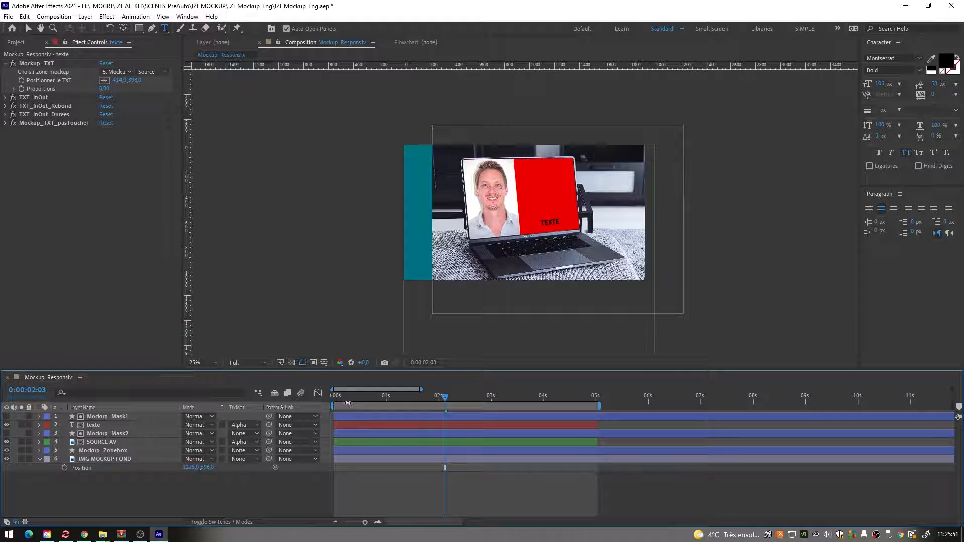
{"action": "left_click", "coordinate": [342, 400]}
{"action": "left_click_drag", "start_coordinate": [382, 415], "coordinate": [447, 421]}
- Move the IMG MOCKUP FOND layer horizontally to about 996, 596 so it covers the whole frame
{"action": "left_click", "coordinate": [28, 28]}
{"action": "left_click", "coordinate": [568, 297]}
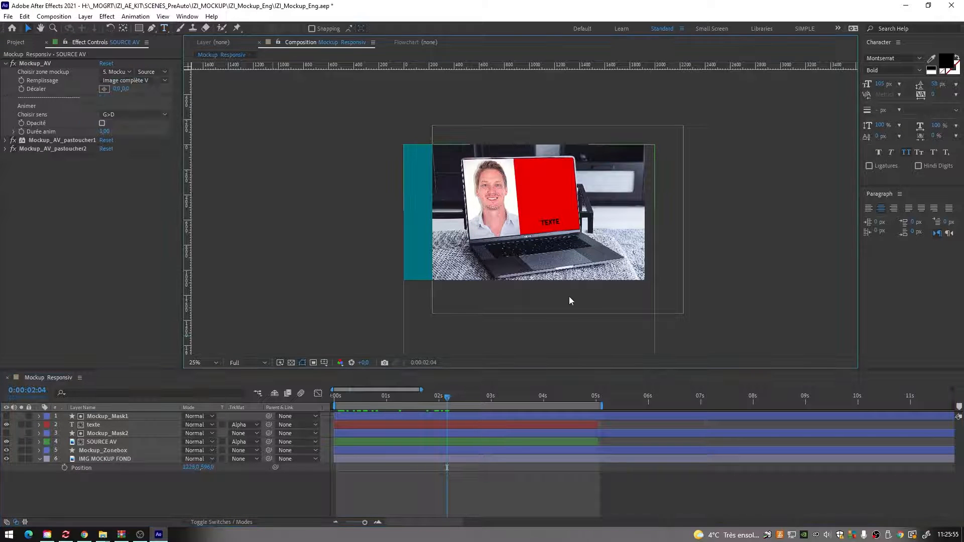
{"action": "left_click", "coordinate": [135, 459]}
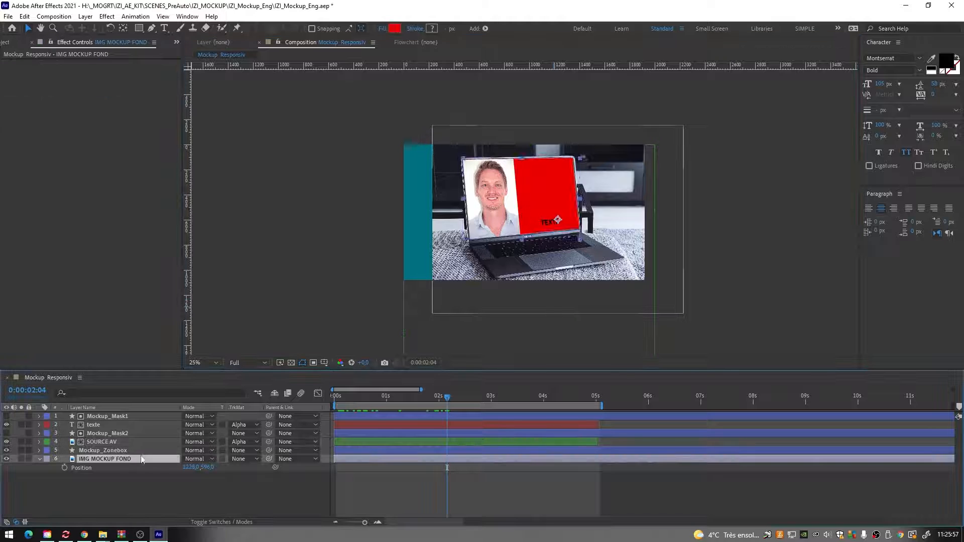
{"action": "left_click_drag", "start_coordinate": [469, 316], "coordinate": [440, 316]}
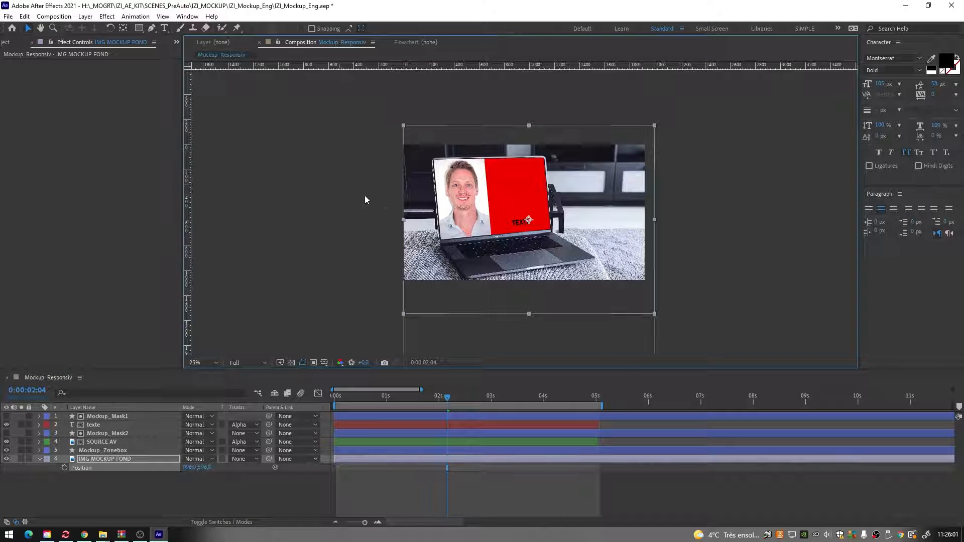
- Replace the laptop background footage with the file 5865377.jpg
{"action": "left_click", "coordinate": [12, 42]}
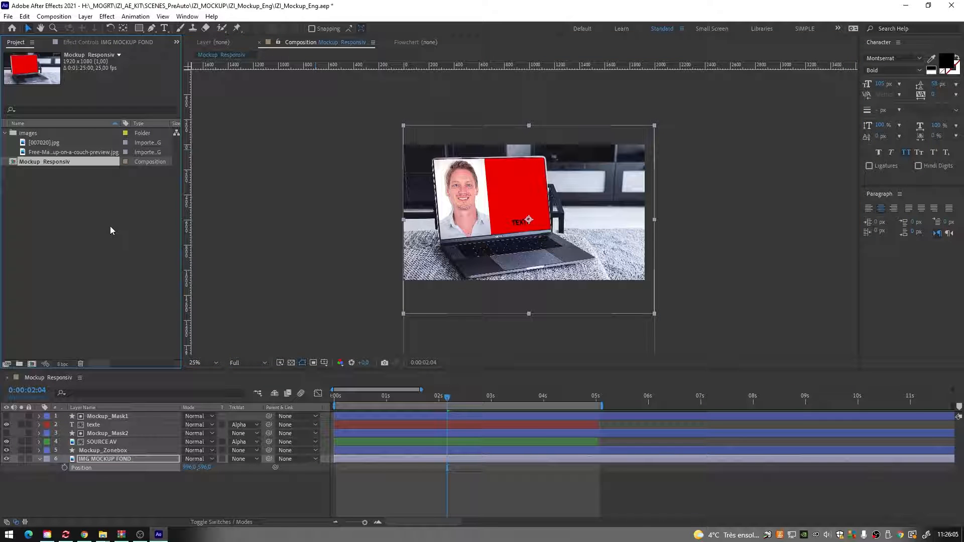
{"action": "left_click", "coordinate": [60, 153]}
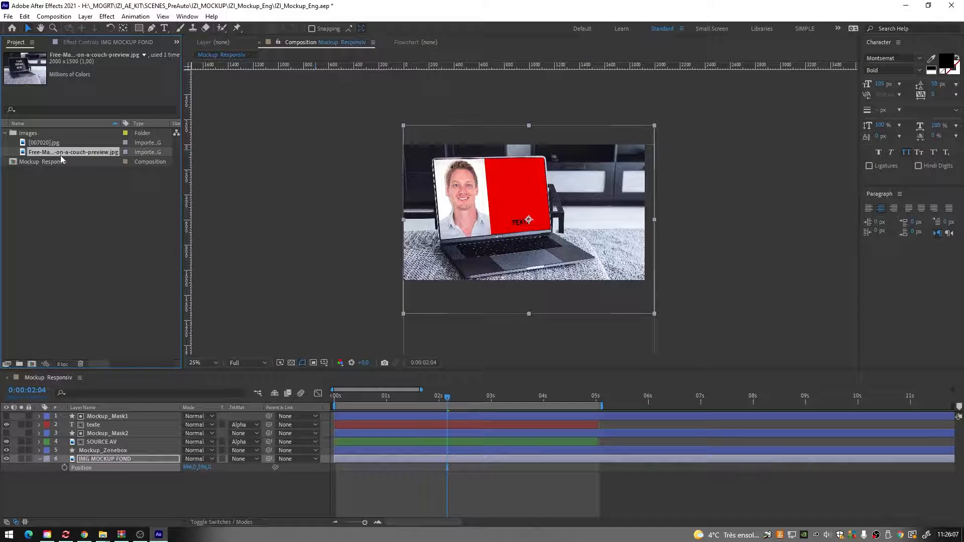
{"action": "right_click", "coordinate": [59, 153]}
{"action": "mouse_move", "coordinate": [86, 237]}
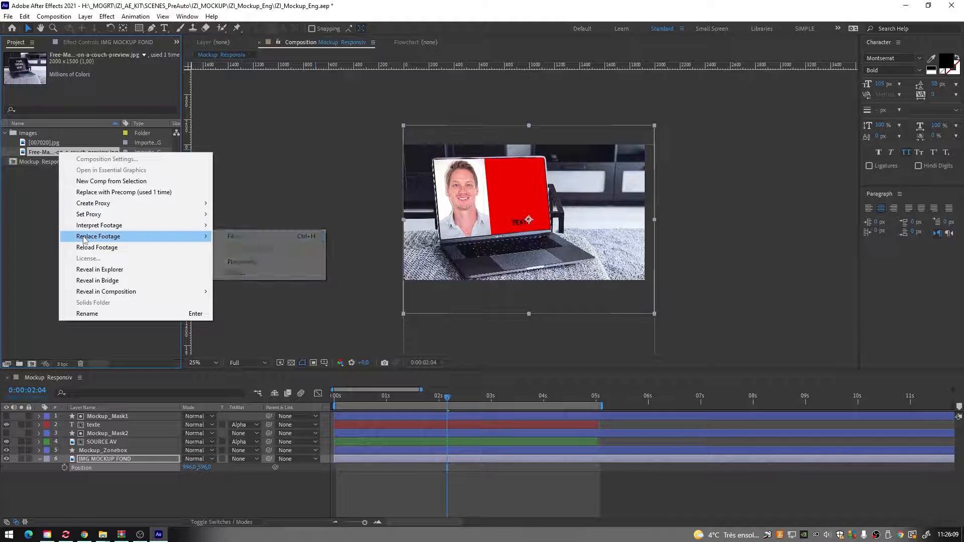
{"action": "left_click", "coordinate": [236, 239]}
{"action": "double_click", "coordinate": [211, 204]}
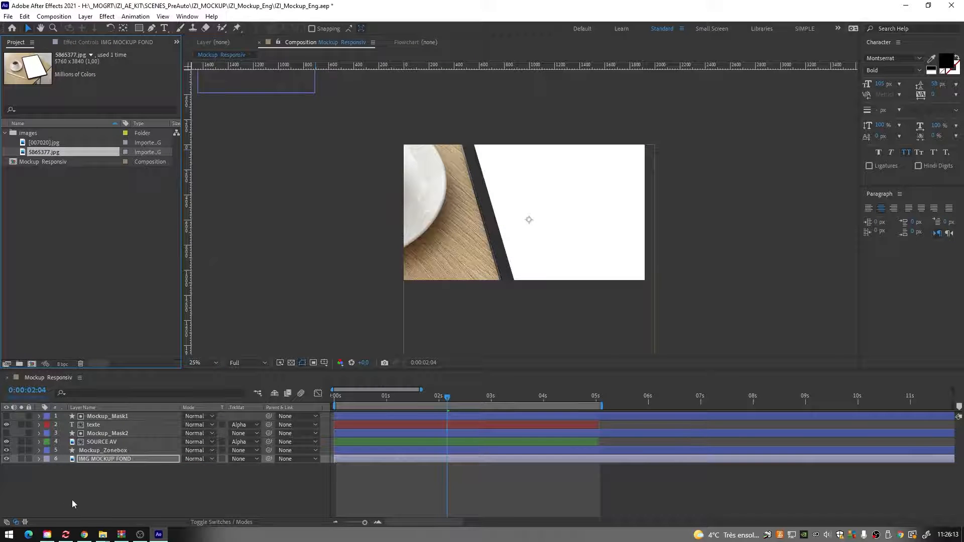
- Scale down and reposition the new IMG MOCKUP FOND image so it just fills the composition with the tablet in view
{"action": "left_click", "coordinate": [423, 285]}
{"action": "key", "text": "ctrl+home"}
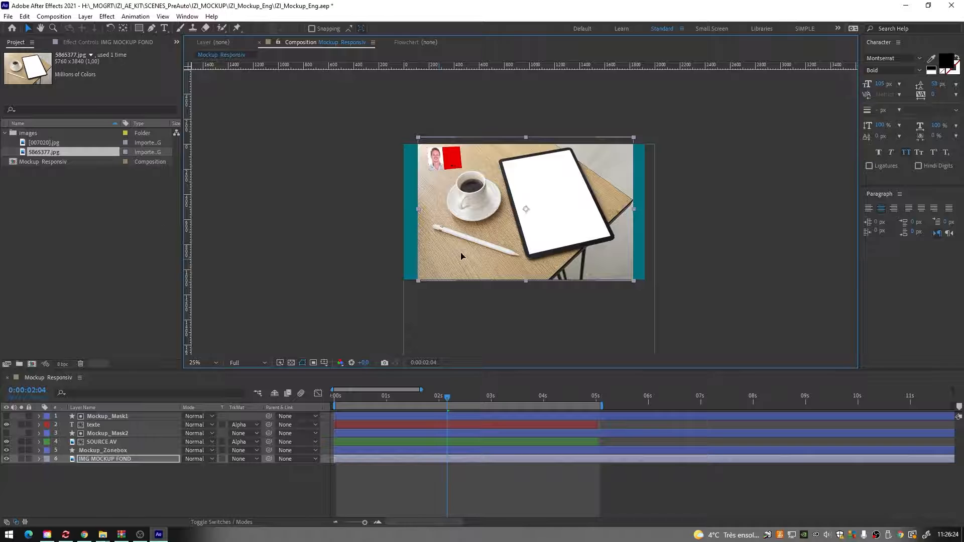
{"action": "key", "text": "ctrl+alt+shift+h"}
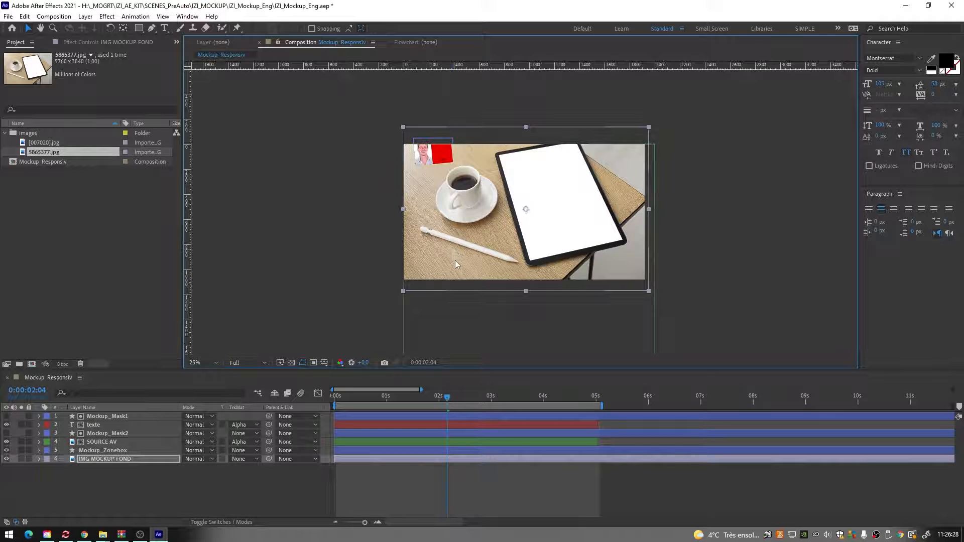
- Move the four corner points of the Mockup_Zonebox shape onto the matching corners of the tablet's white screen
{"action": "key", "text": "period"}
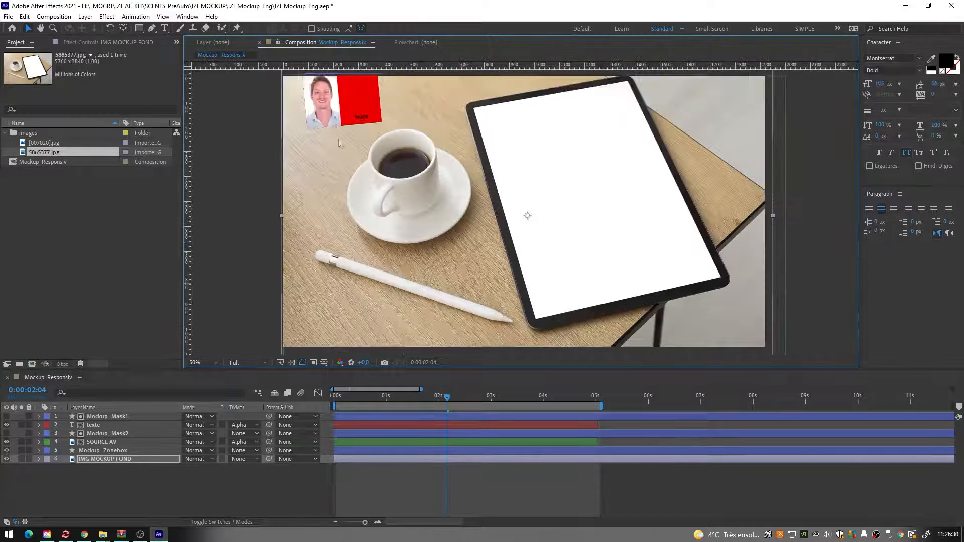
{"action": "left_click", "coordinate": [110, 451]}
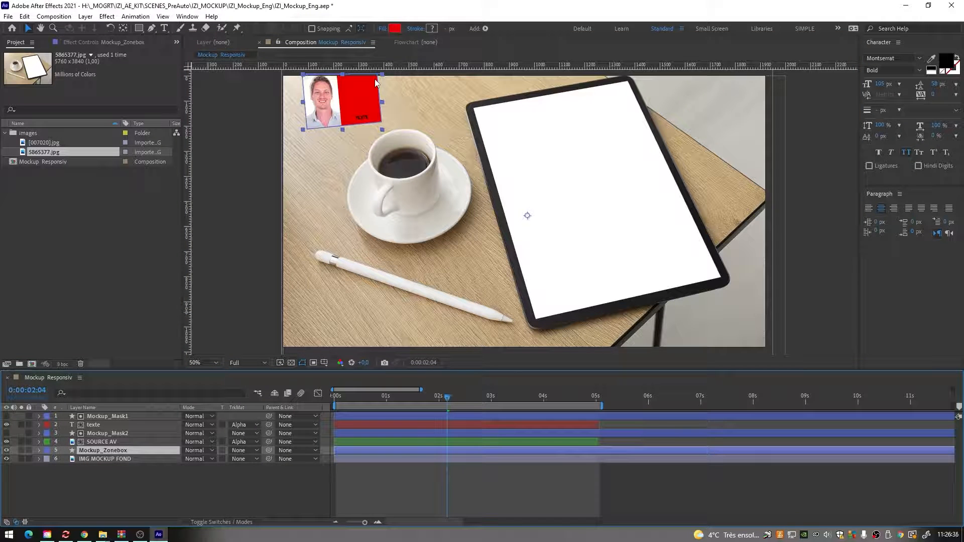
{"action": "key", "text": "g"}
{"action": "left_click_drag", "start_coordinate": [381, 75], "coordinate": [627, 85]}
{"action": "left_click_drag", "start_coordinate": [382, 124], "coordinate": [721, 279]}
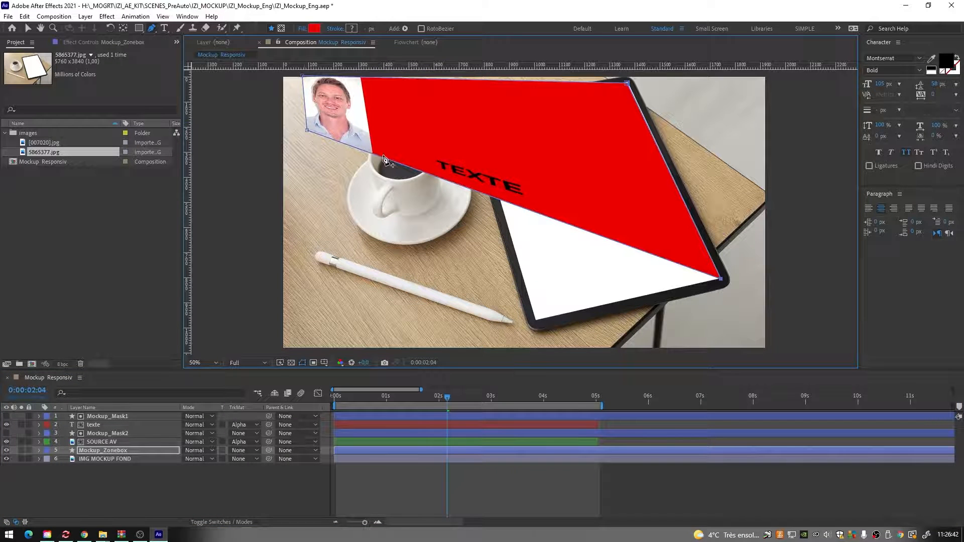
{"action": "left_click_drag", "start_coordinate": [306, 130], "coordinate": [536, 321]}
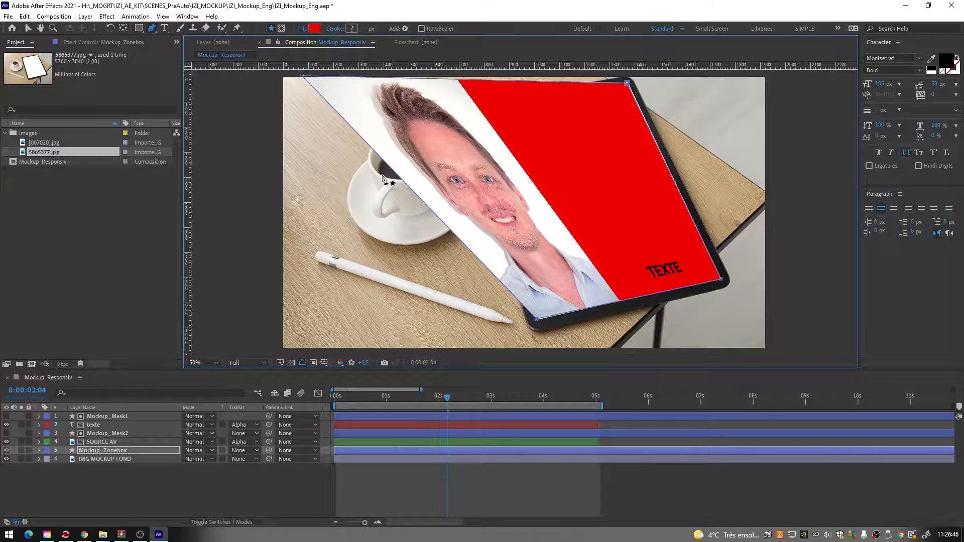
{"action": "left_click_drag", "start_coordinate": [302, 77], "coordinate": [474, 111]}
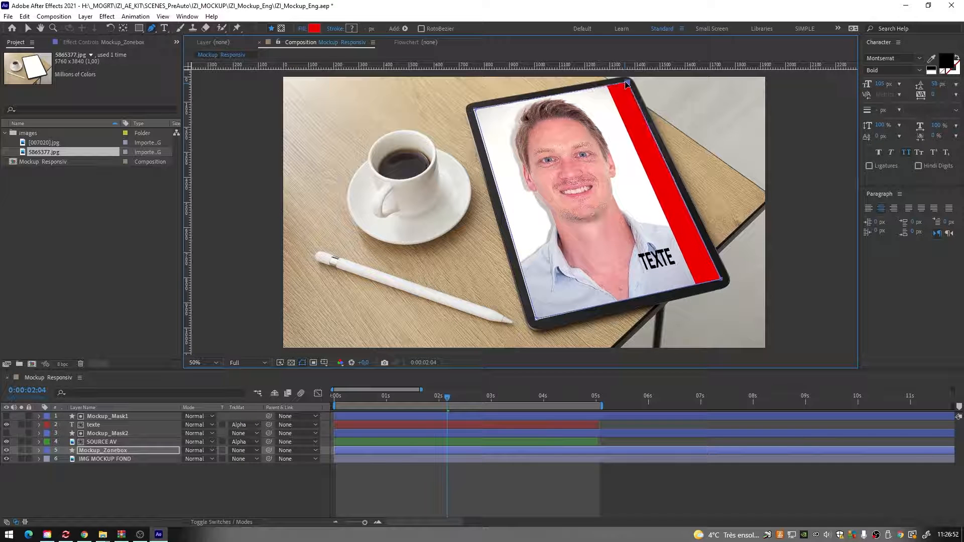
- Preview the first two seconds of the animation on the tablet and show the effect settings of the SOURCE AV layer
{"action": "left_click", "coordinate": [383, 478]}
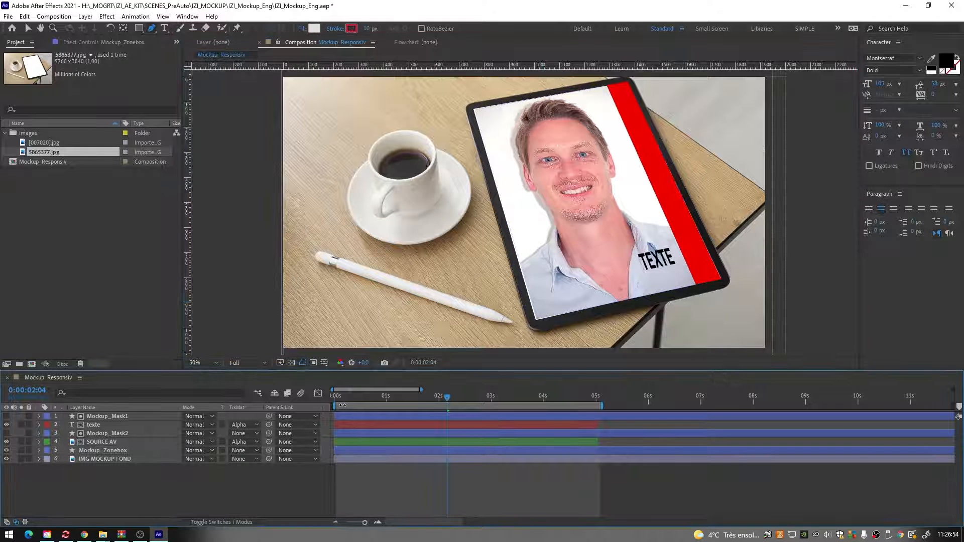
{"action": "left_click_drag", "start_coordinate": [337, 399], "coordinate": [443, 423]}
{"action": "left_click", "coordinate": [101, 442]}
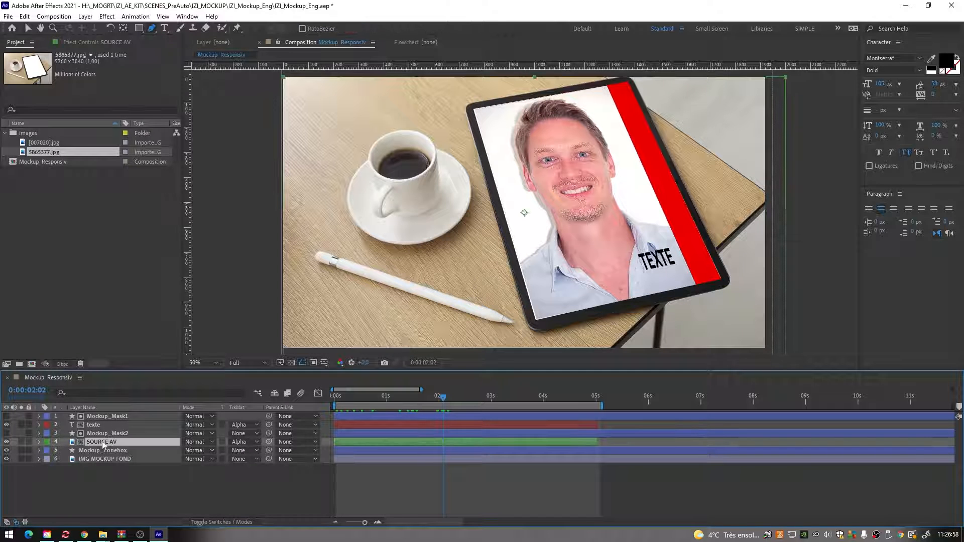
{"action": "left_click", "coordinate": [95, 42]}
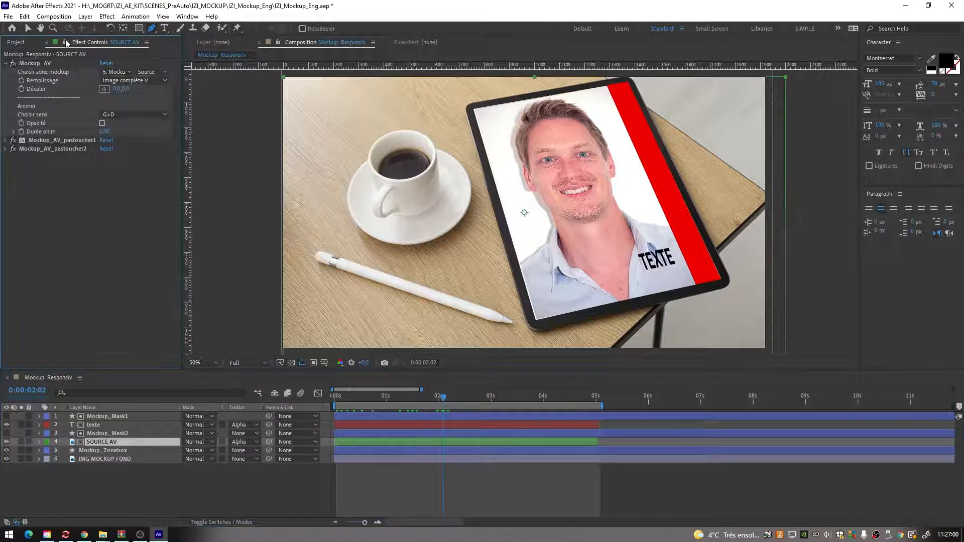
- Replace the [007020].jpg footage with the formulas-written-by-white-chalk-on-school-board.jpg image
{"action": "left_click", "coordinate": [15, 42]}
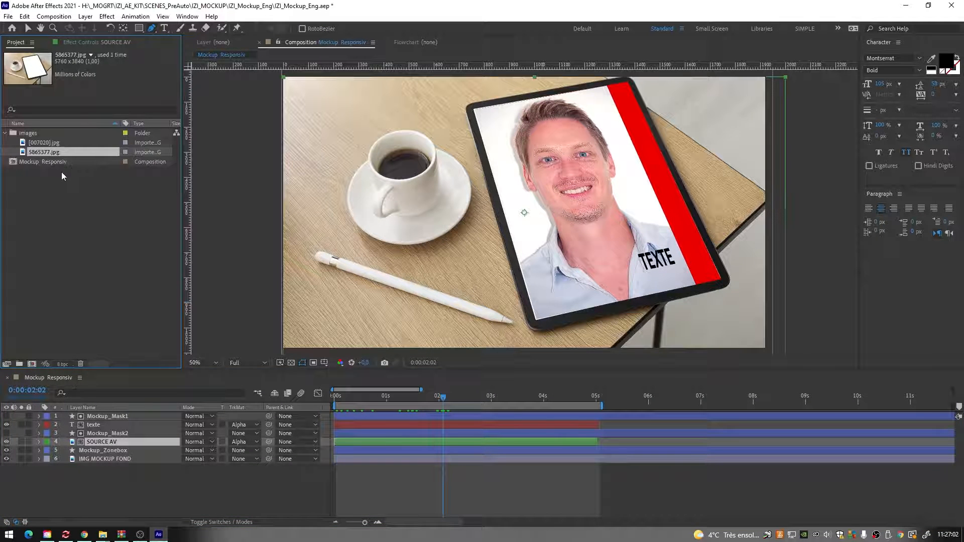
{"action": "right_click", "coordinate": [42, 142]}
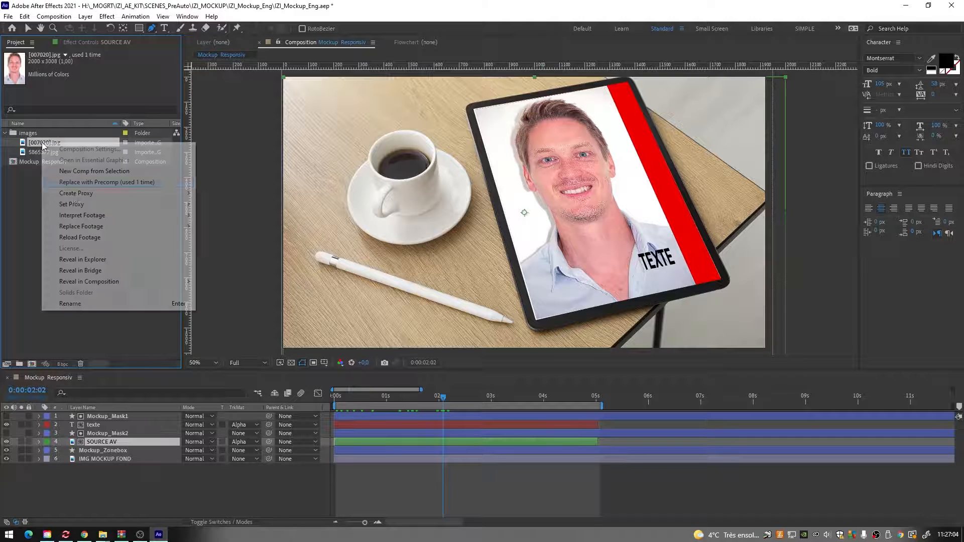
{"action": "mouse_move", "coordinate": [151, 226]}
{"action": "left_click", "coordinate": [245, 227]}
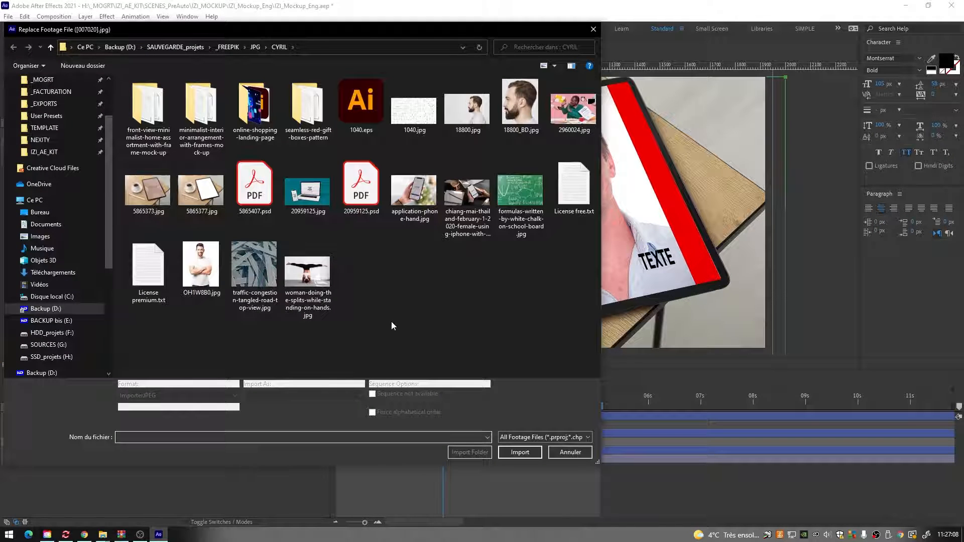
{"action": "double_click", "coordinate": [520, 193]}
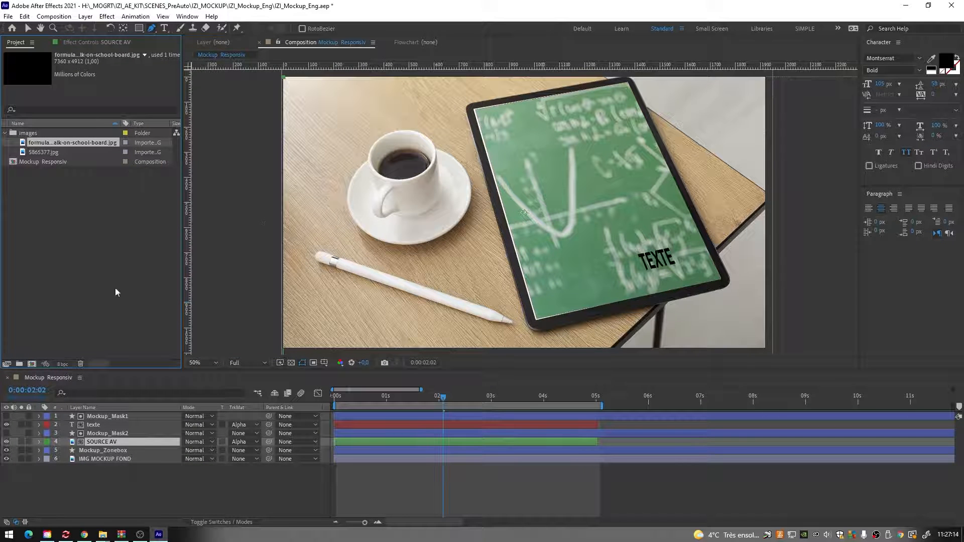
- Set the Remplissage of SOURCE AV to Image complète H and shift the chalkboard image vertically to the middle of the tablet screen
{"action": "left_click", "coordinate": [99, 43]}
{"action": "left_click", "coordinate": [118, 80]}
{"action": "left_click", "coordinate": [124, 90]}
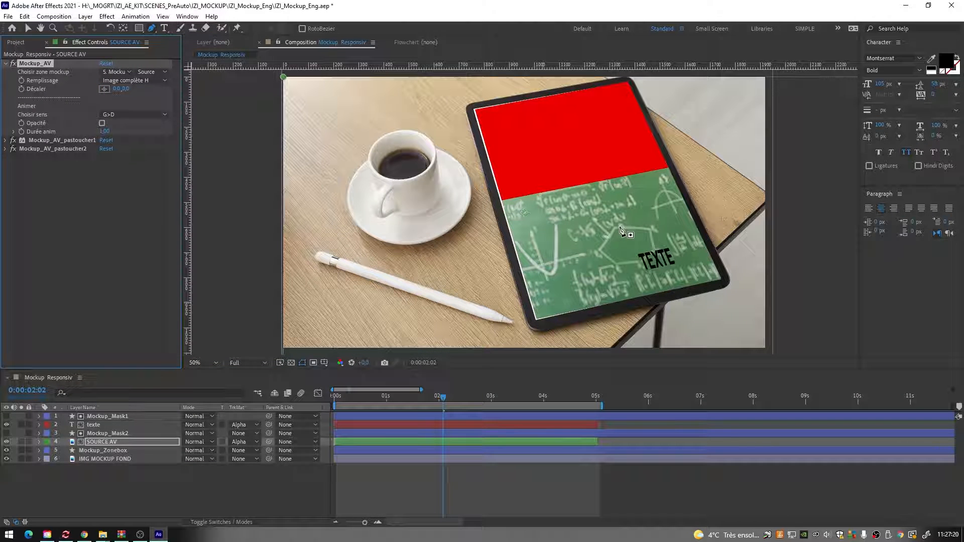
{"action": "left_click_drag", "start_coordinate": [124, 89], "coordinate": [29, 124]}
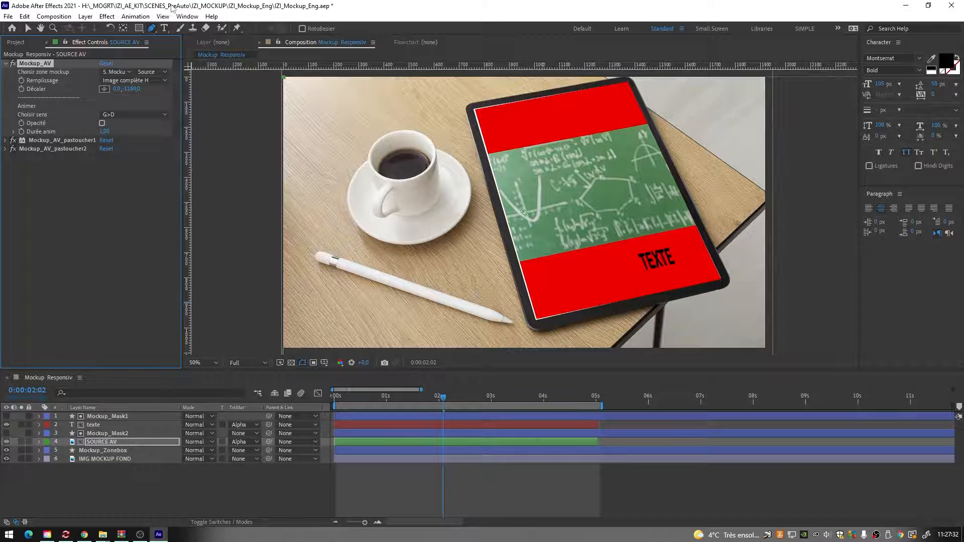
- Play the composition from the start and scrub back to check how the chalkboard image animates on the tablet
{"action": "left_click", "coordinate": [27, 28]}
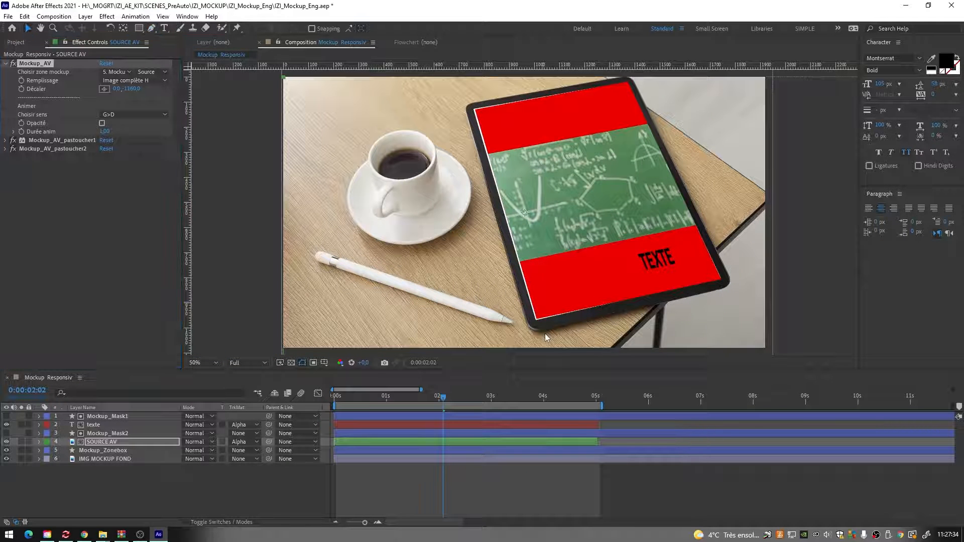
{"action": "left_click", "coordinate": [336, 396]}
{"action": "key", "text": "space"}
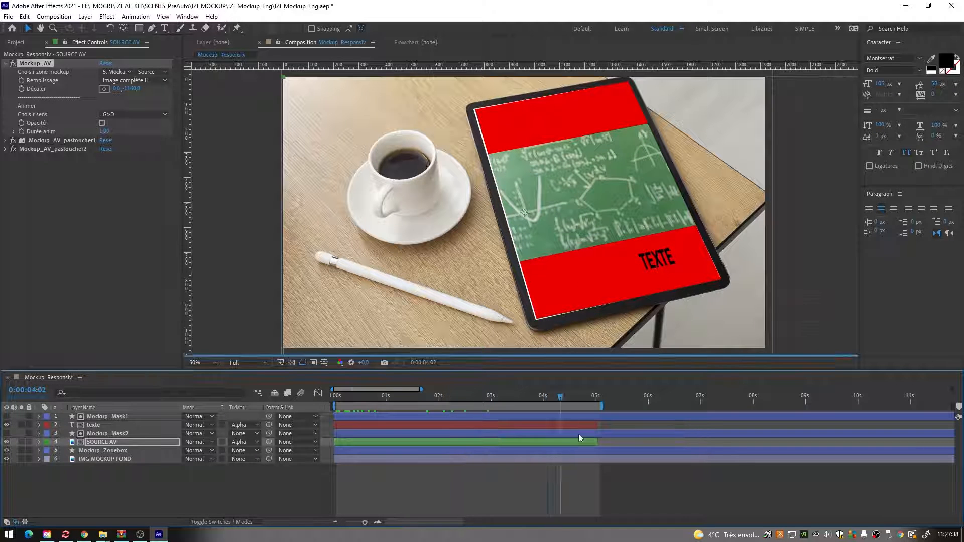
{"action": "left_click_drag", "start_coordinate": [506, 431], "coordinate": [424, 432]}
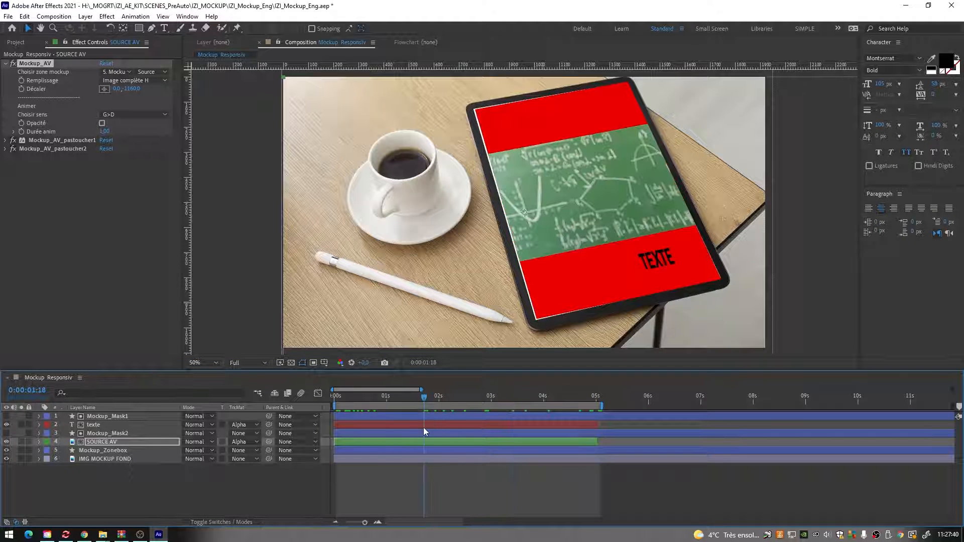
- Try adjusting the Proportions of the texte layer and play back the composition
{"action": "left_click", "coordinate": [99, 425]}
{"action": "mouse_move", "coordinate": [105, 89]}
{"action": "left_mouse_down"}
{"action": "mouse_move", "coordinate": [95, 90]}
{"action": "mouse_move", "coordinate": [113, 90]}
{"action": "left_mouse_up"}
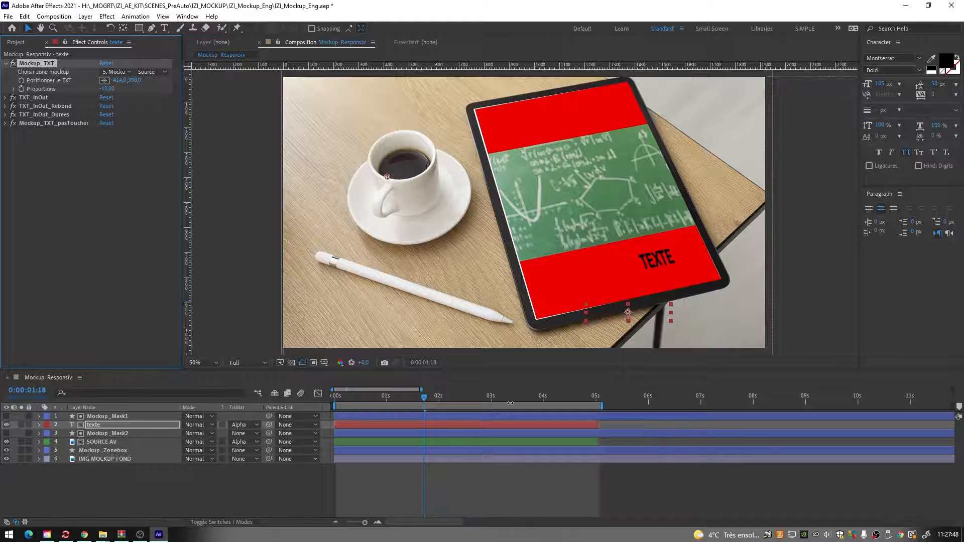
{"action": "left_click", "coordinate": [131, 469]}
{"action": "key", "text": "space"}
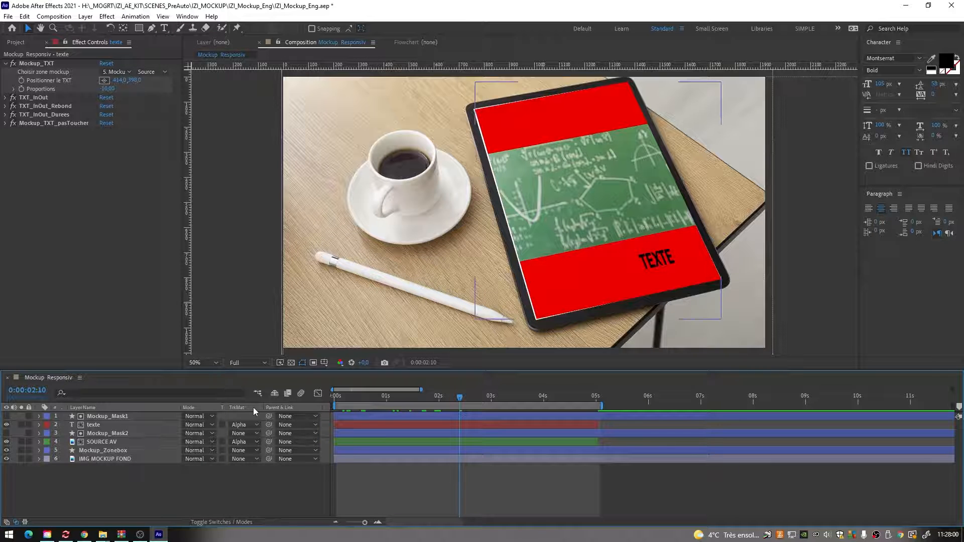
- Offset the SOURCE AV image vertically to about -2390 at the tablet's upper half, and duplicate the layer together with Mockup_Mask2
{"action": "left_click", "coordinate": [107, 442]}
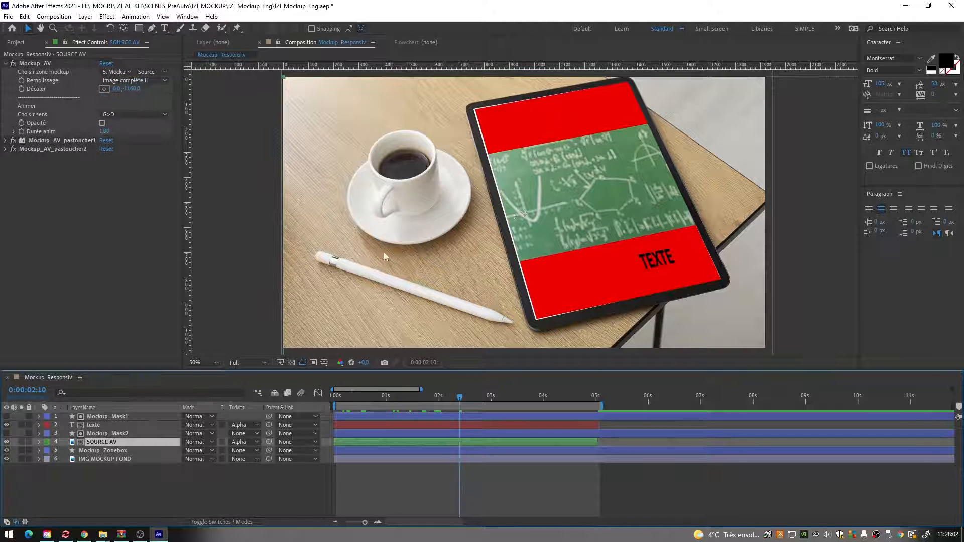
{"action": "left_click_drag", "start_coordinate": [131, 89], "coordinate": [72, 95]}
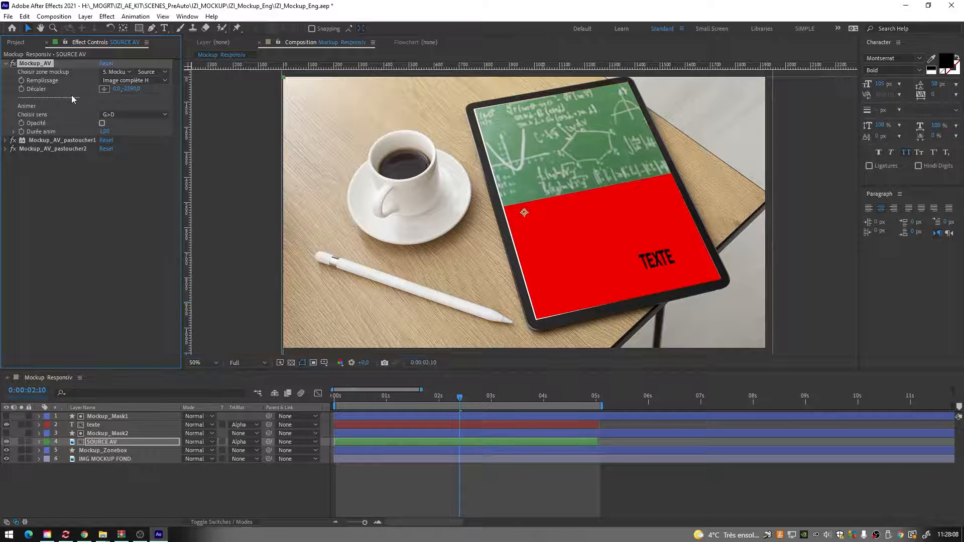
{"action": "left_click", "coordinate": [104, 443]}
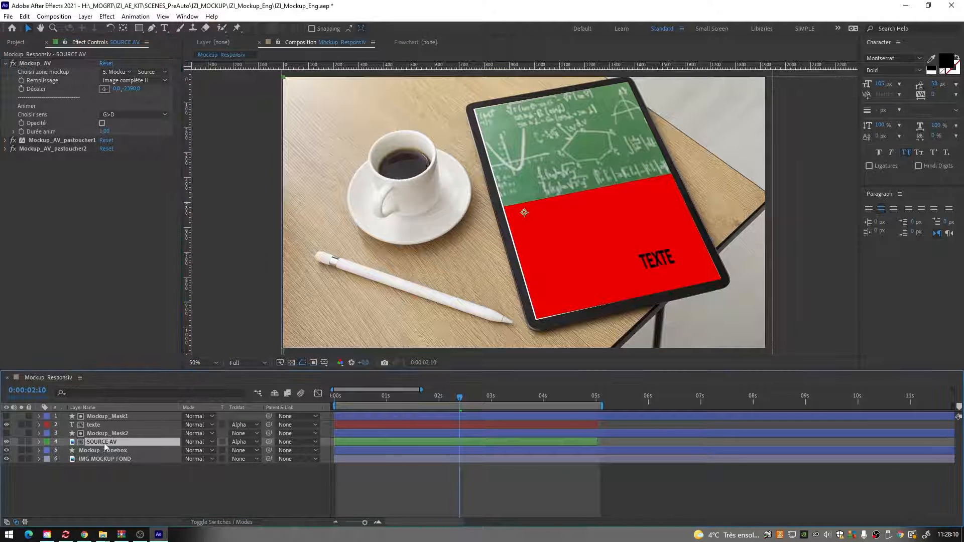
{"action": "left_click", "coordinate": [107, 434], "text": "ctrl"}
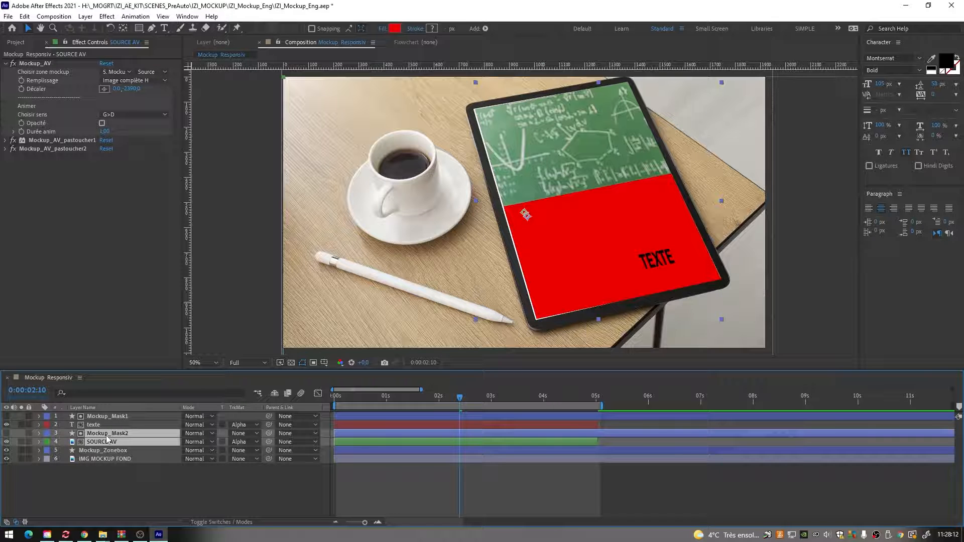
{"action": "key", "text": "ctrl+d"}
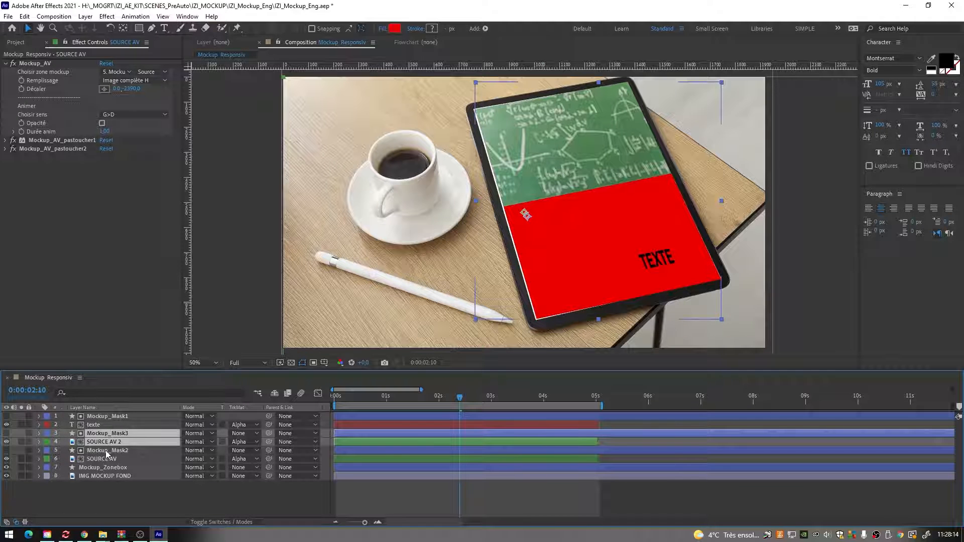
{"action": "left_click", "coordinate": [108, 493]}
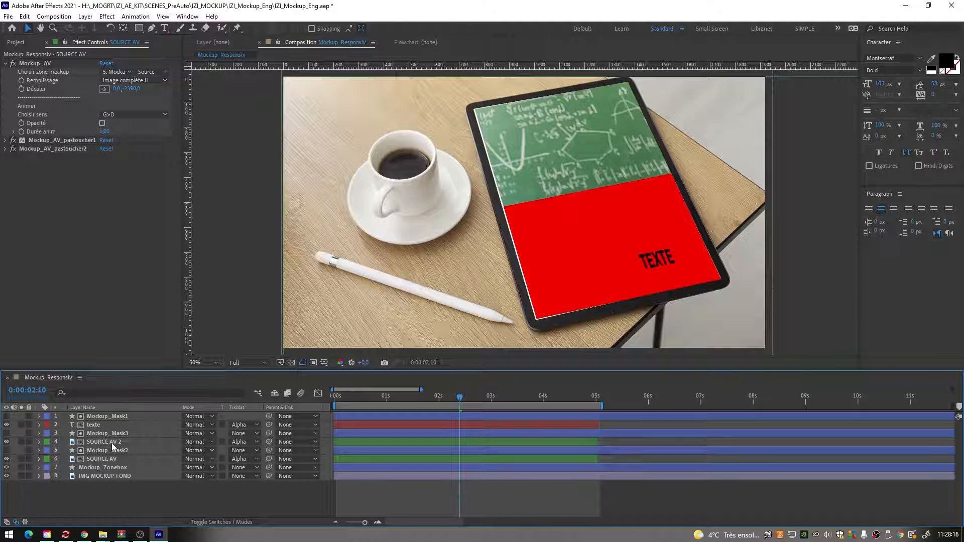
- Import 20959125.jpg into the project and use it to replace the source of the SOURCE AV 2 layer
{"action": "left_click", "coordinate": [111, 442]}
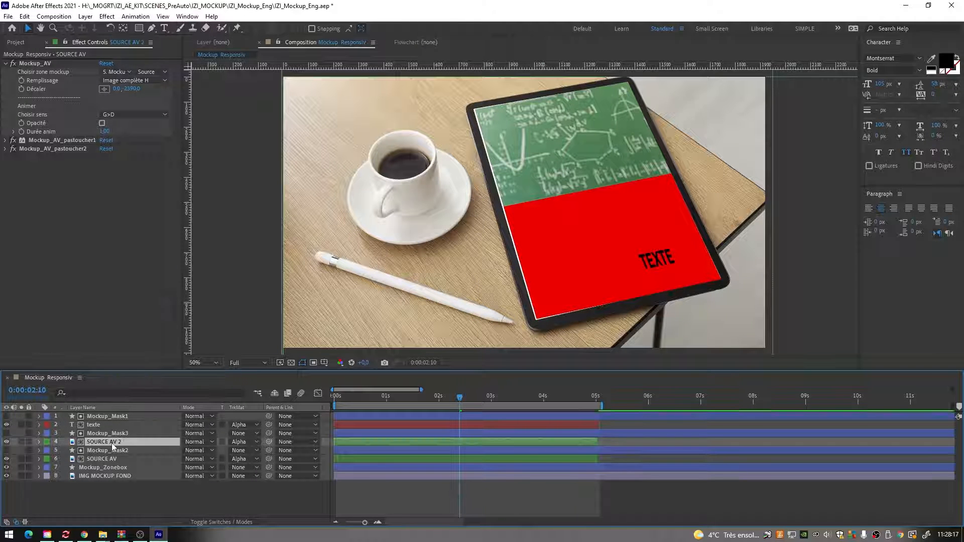
{"action": "left_click", "coordinate": [6, 140]}
{"action": "left_click", "coordinate": [5, 149]}
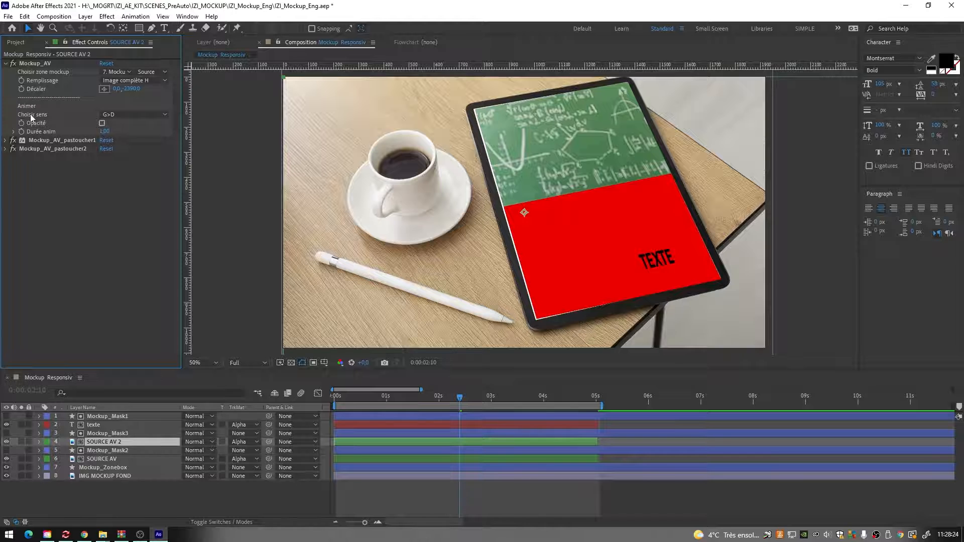
{"action": "left_click", "coordinate": [17, 44]}
{"action": "right_click", "coordinate": [51, 222]}
{"action": "mouse_move", "coordinate": [84, 273]}
{"action": "left_click", "coordinate": [209, 272]}
{"action": "left_click", "coordinate": [310, 197]}
{"action": "double_click", "coordinate": [310, 197]}
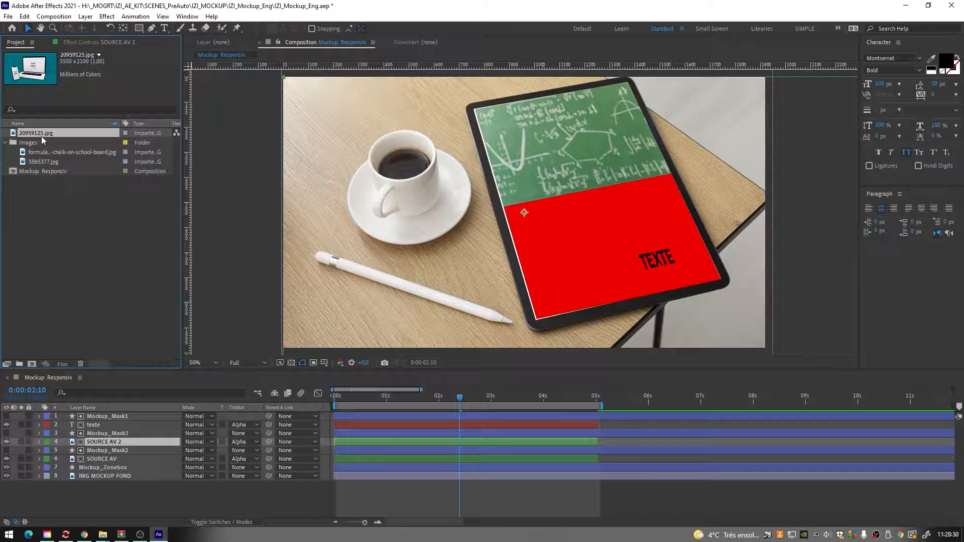
{"action": "left_click_drag", "start_coordinate": [49, 134], "coordinate": [106, 442]}
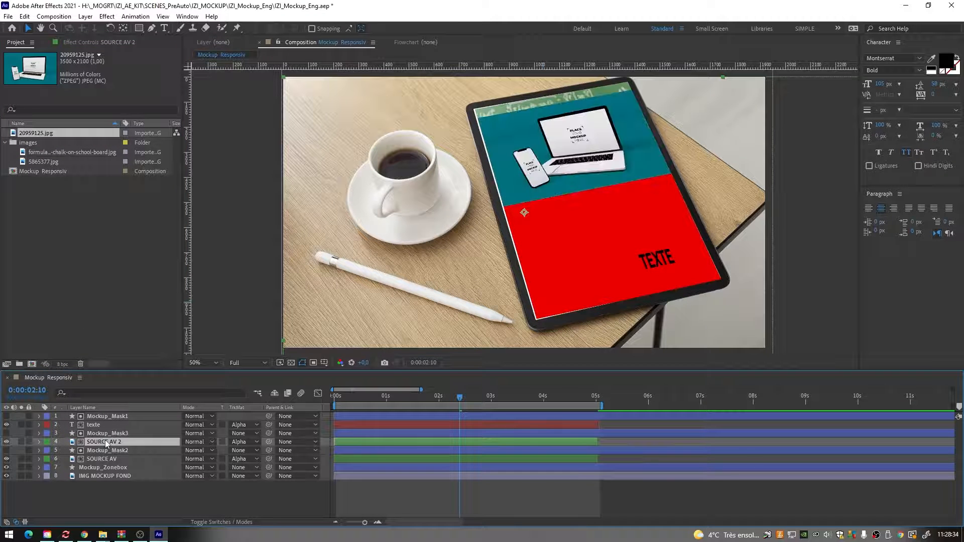
- Set the vertical Décaler offset of SOURCE AV 2 to about -31 so its image sits in the tablet's lower half
{"action": "left_click", "coordinate": [98, 43]}
{"action": "left_click_drag", "start_coordinate": [132, 89], "coordinate": [184, 90]}
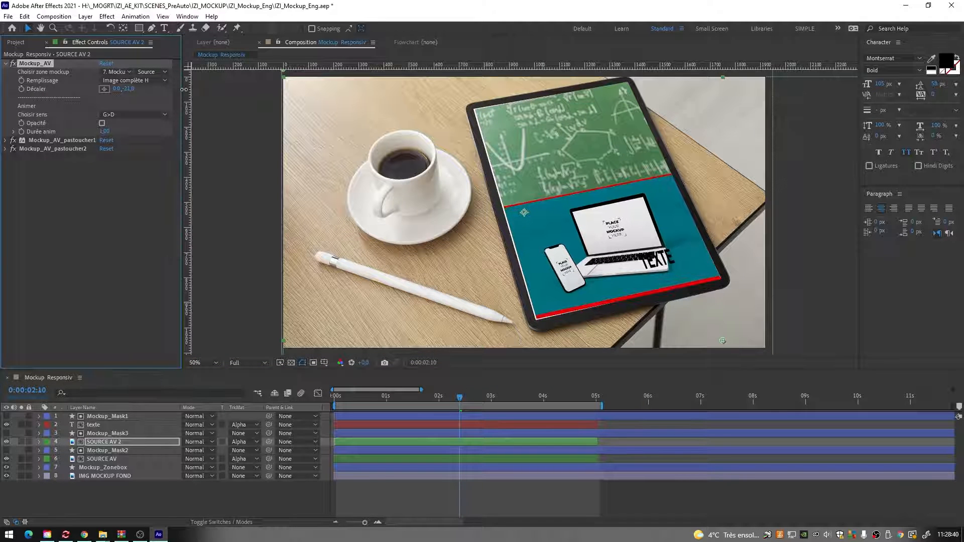
{"action": "left_click", "coordinate": [132, 440]}
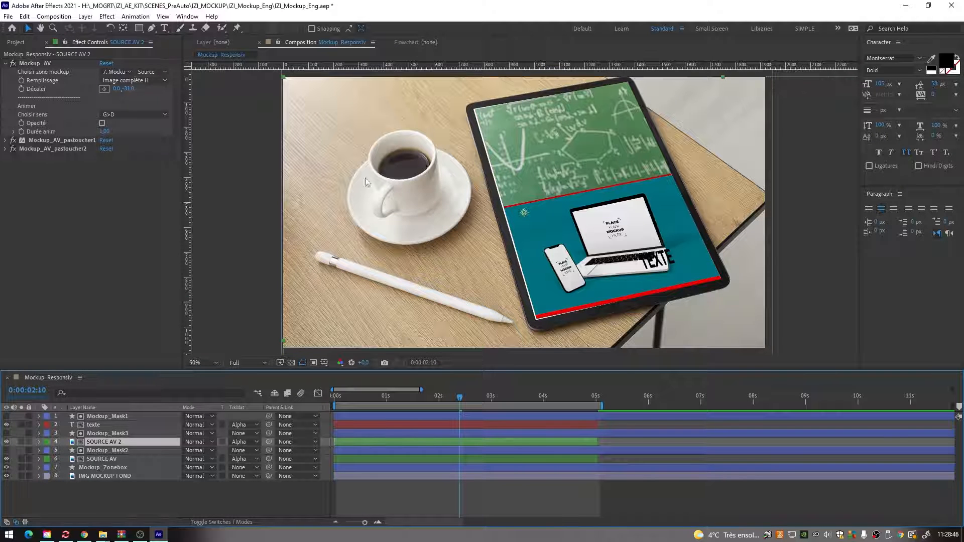
- Check which layer serves as the mockup zone of SOURCE AV 2 and inspect the Mockup_Zonebox layer
{"action": "left_click", "coordinate": [111, 73]}
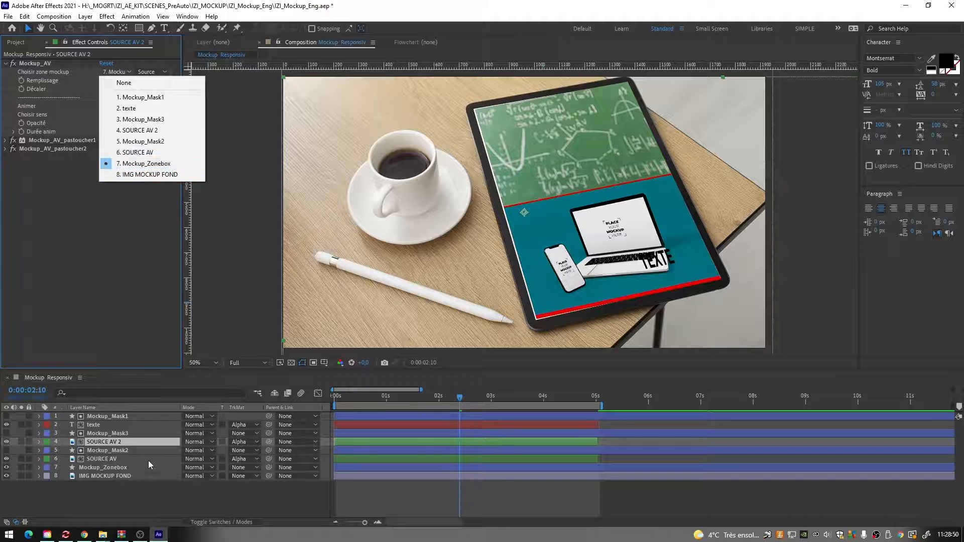
{"action": "left_click", "coordinate": [137, 468]}
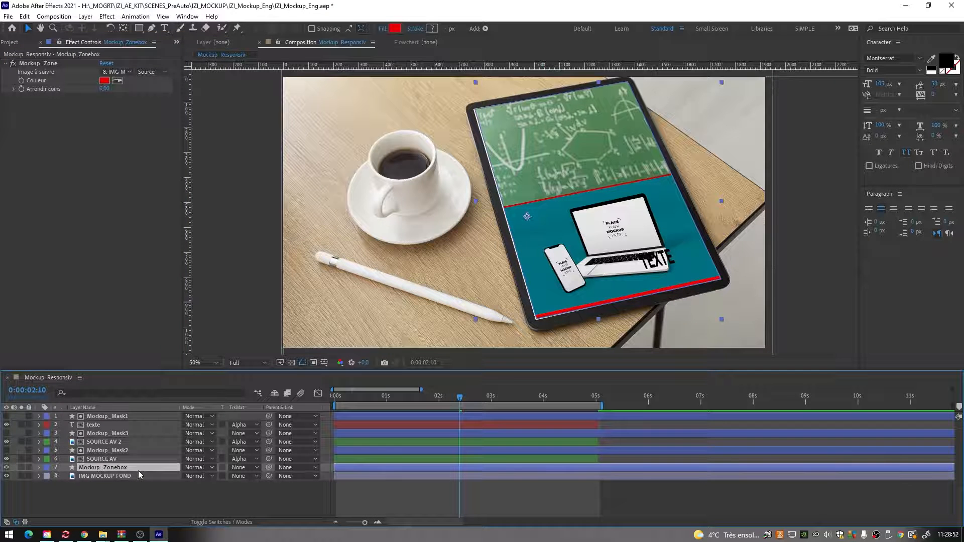
{"action": "left_click", "coordinate": [128, 499]}
{"action": "left_click", "coordinate": [132, 469]}
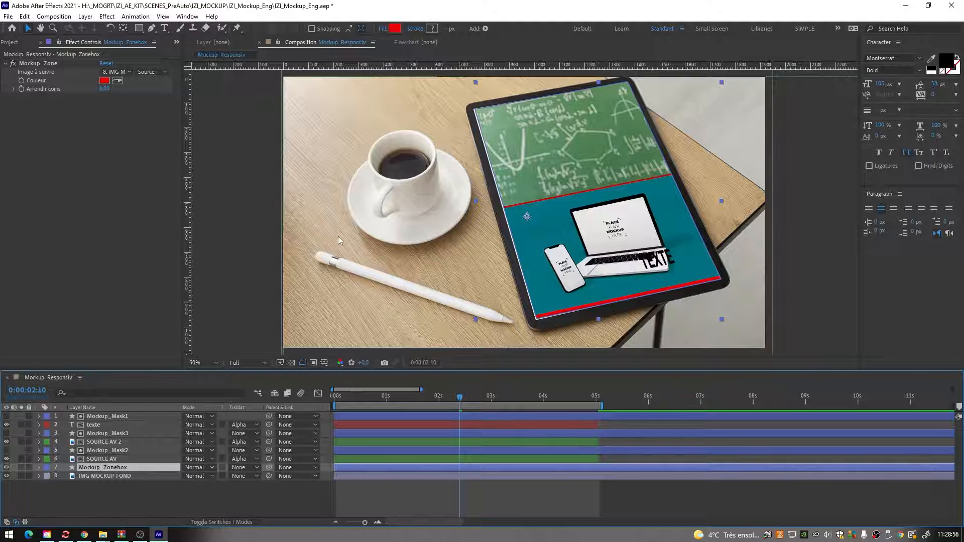
{"action": "left_click", "coordinate": [103, 442]}
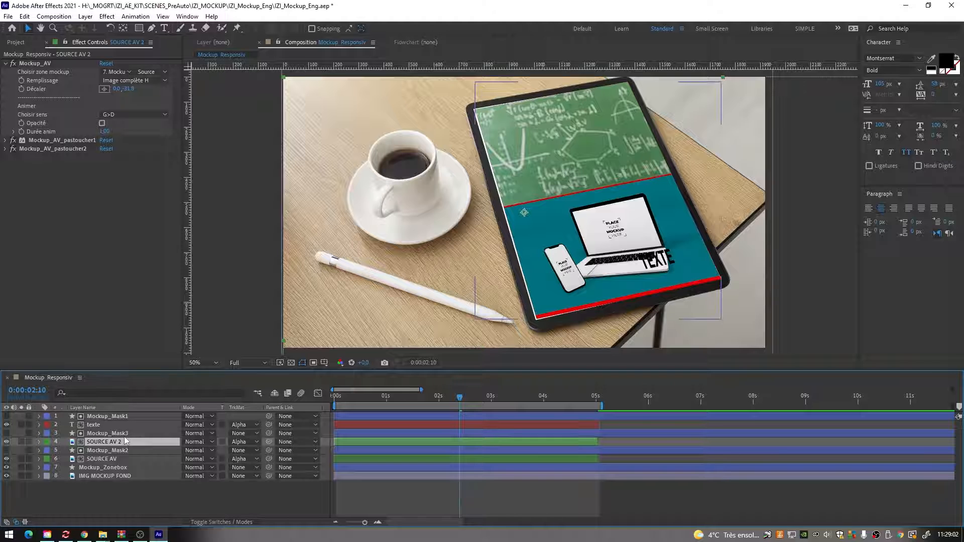
- Set the animation direction (Choisir sens) of SOURCE AV 2 to D>D and play the composition from the start
{"action": "left_click_drag", "start_coordinate": [336, 396], "coordinate": [438, 407]}
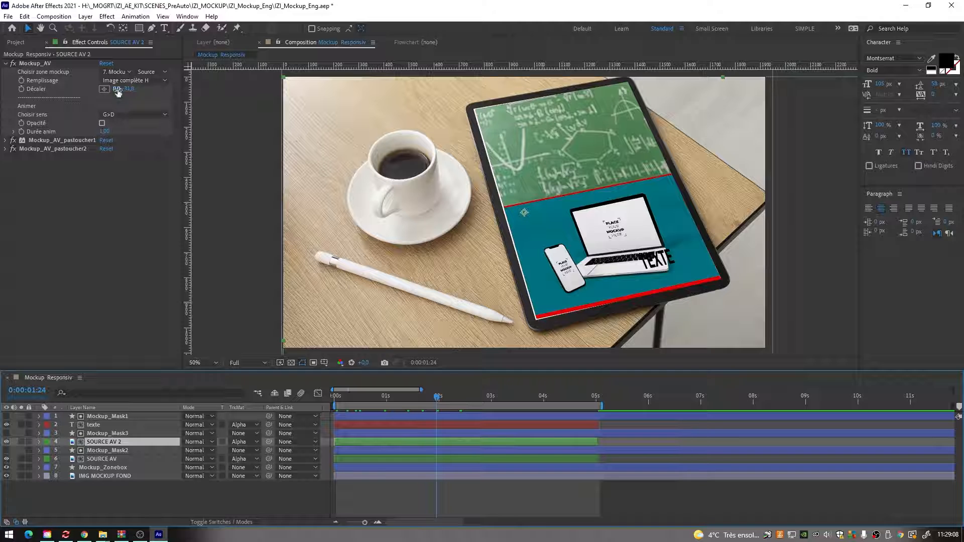
{"action": "left_click", "coordinate": [121, 114]}
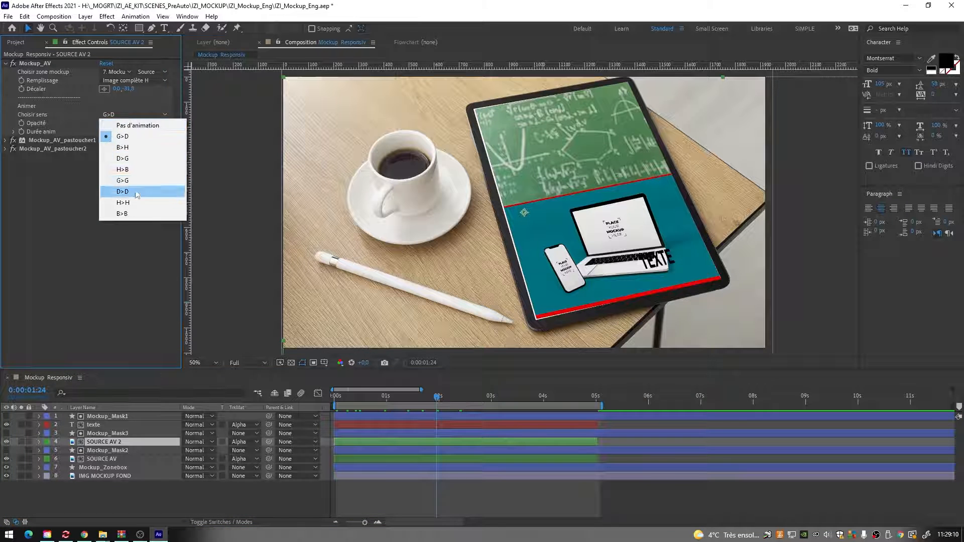
{"action": "left_click", "coordinate": [125, 192]}
{"action": "left_click", "coordinate": [331, 402]}
{"action": "key", "text": "space"}
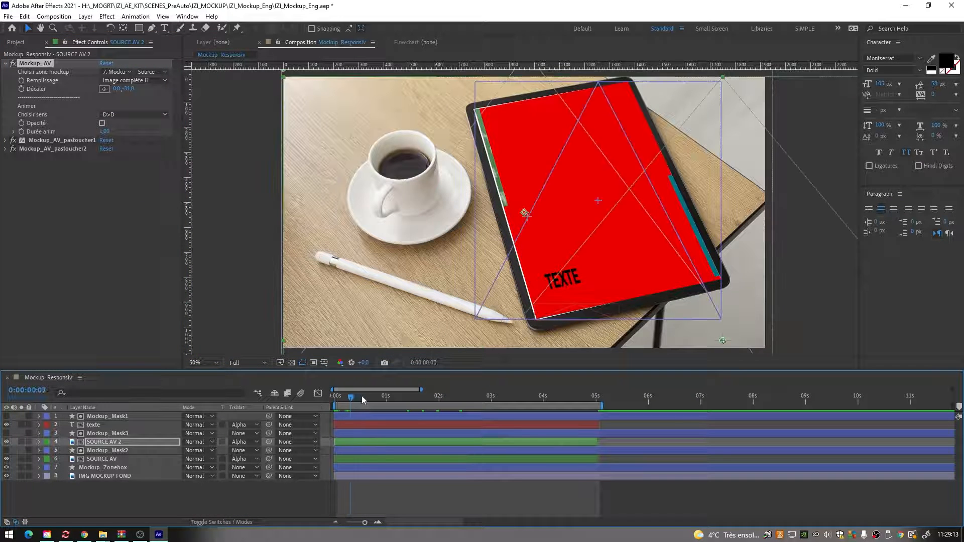
- Lower the preview resolution to Half and scrub through the opening animation of both images
{"action": "left_click", "coordinate": [253, 362]}
{"action": "left_click", "coordinate": [250, 397]}
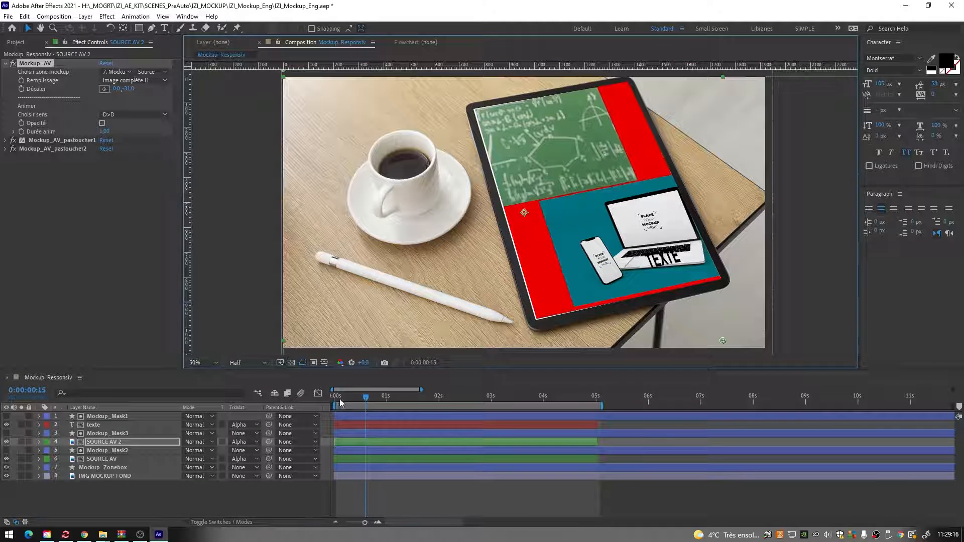
{"action": "left_click_drag", "start_coordinate": [368, 402], "coordinate": [429, 413]}
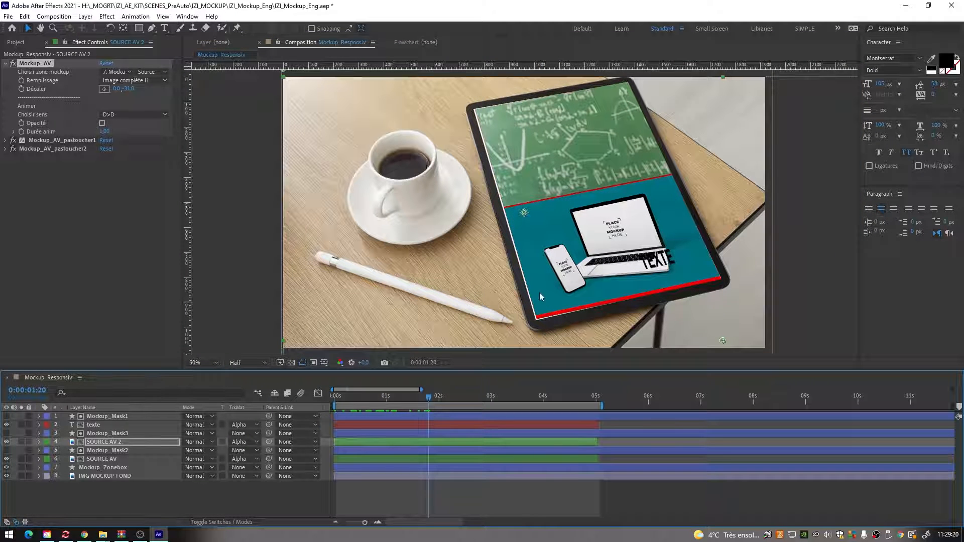
- Replace the background footage 5865377.jpg in the images folder with 20959125.jpg, the laptop and phone mockup image
{"action": "left_click", "coordinate": [128, 475]}
{"action": "left_click", "coordinate": [11, 45]}
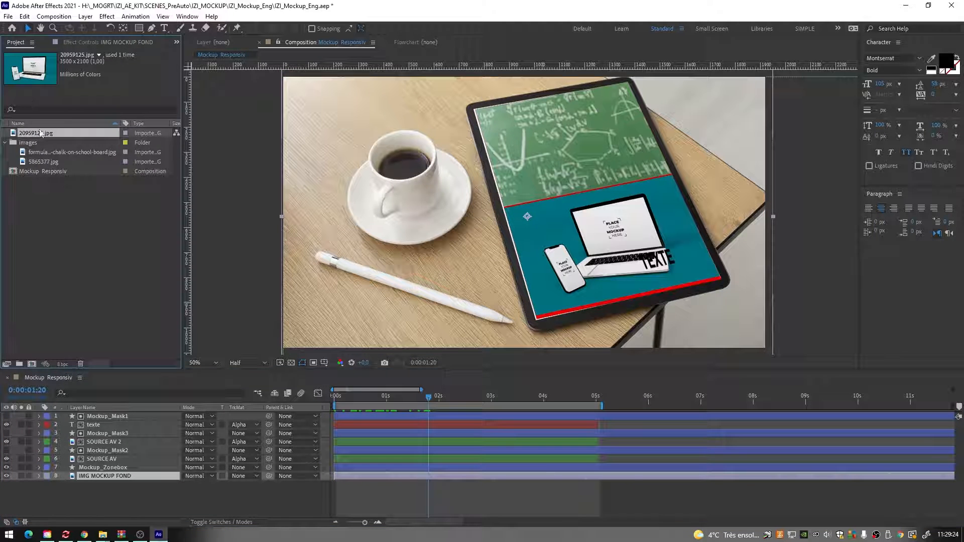
{"action": "left_click", "coordinate": [43, 161]}
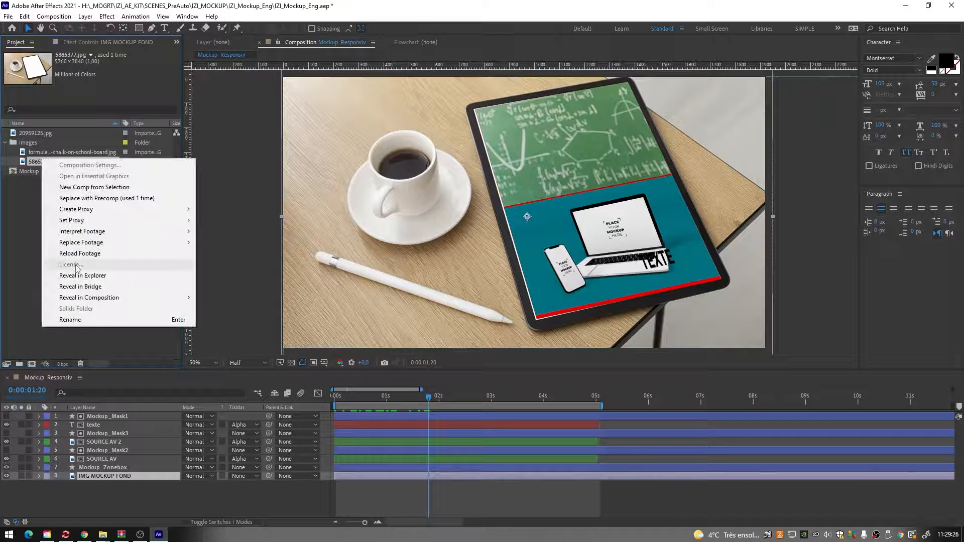
{"action": "mouse_move", "coordinate": [83, 243]}
{"action": "left_click", "coordinate": [263, 244]}
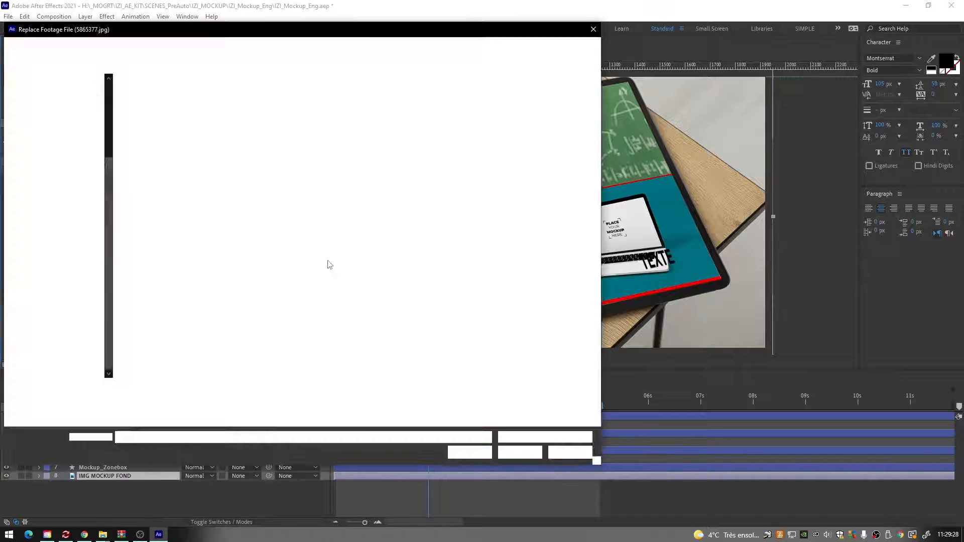
{"action": "double_click", "coordinate": [311, 196]}
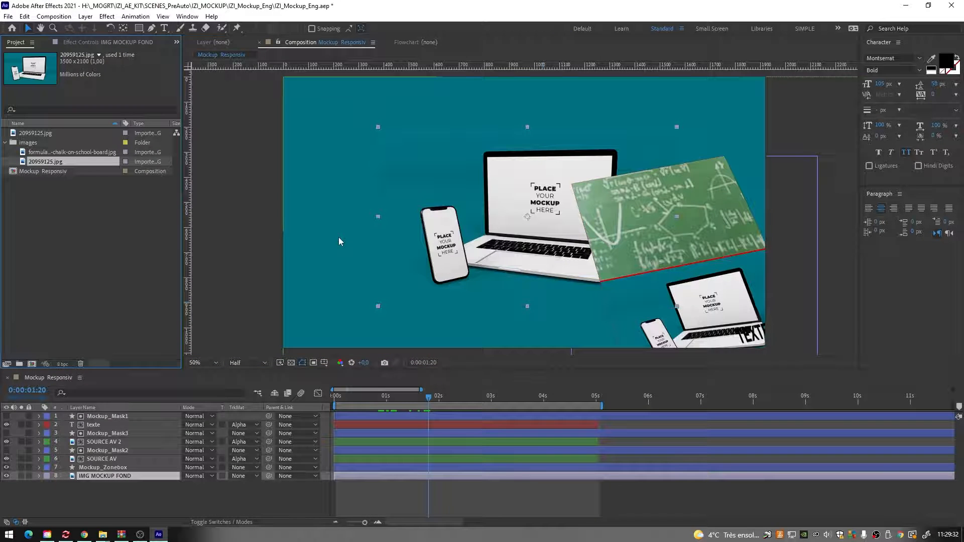
- Scale the IMG MOCKUP FOND layer to about 63% so the laptop and phone picture fills the composition
{"action": "left_click", "coordinate": [97, 482]}
{"action": "left_click", "coordinate": [98, 475]}
{"action": "key", "text": "s"}
{"action": "left_click_drag", "start_coordinate": [212, 486], "coordinate": [215, 485]}
- Move the four corner points of the Mockup_Zonebox shape onto the corners of the laptop's screen
{"action": "left_click", "coordinate": [107, 468]}
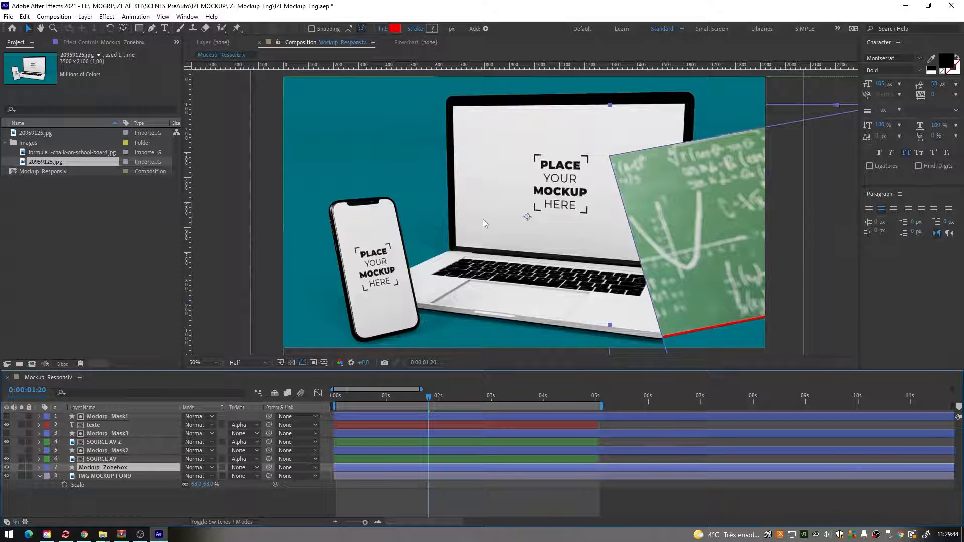
{"action": "scroll", "coordinate": [483, 219], "scroll_direction": "down", "scroll_amount": 2}
{"action": "key", "text": "g"}
{"action": "left_click_drag", "start_coordinate": [567, 184], "coordinate": [487, 160]}
{"action": "left_click_drag", "start_coordinate": [708, 159], "coordinate": [603, 159]}
{"action": "left_click_drag", "start_coordinate": [794, 341], "coordinate": [622, 237]}
{"action": "scroll", "coordinate": [622, 237], "scroll_direction": "up", "scroll_amount": 2}
{"action": "left_click_drag", "start_coordinate": [487, 227], "coordinate": [491, 231]}
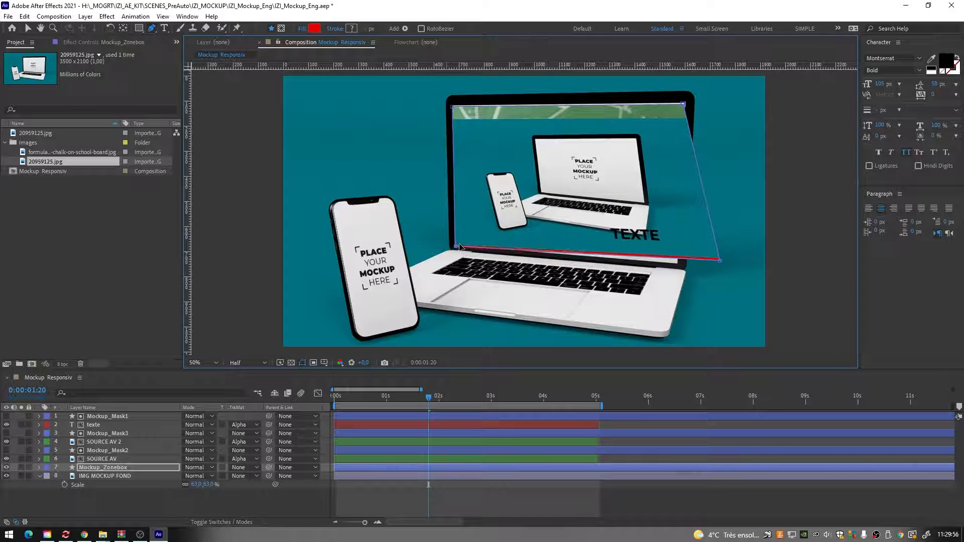
{"action": "left_click_drag", "start_coordinate": [719, 260], "coordinate": [679, 261]}
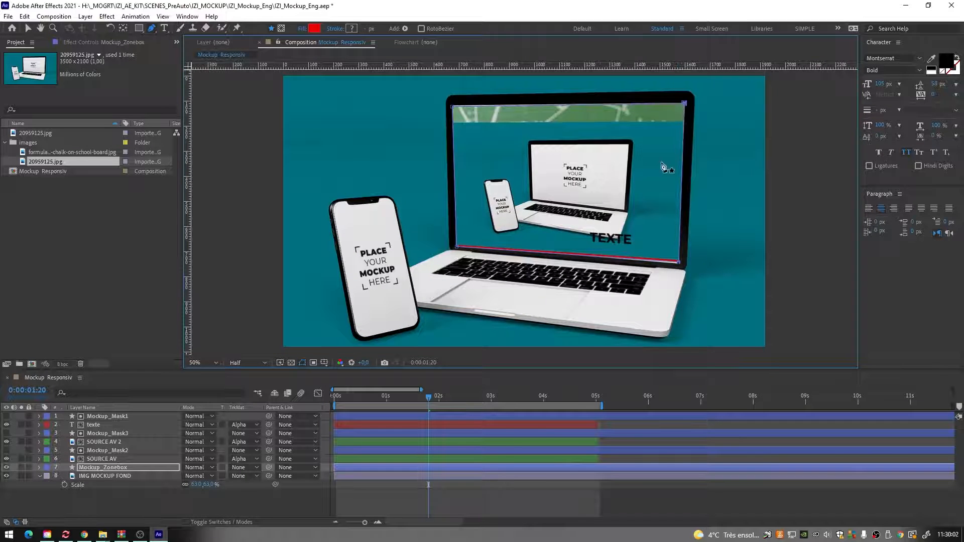
- Check the fit of the Mockup_Zonebox outline on the laptop screen and scrub through the opening animation
{"action": "left_click", "coordinate": [490, 502]}
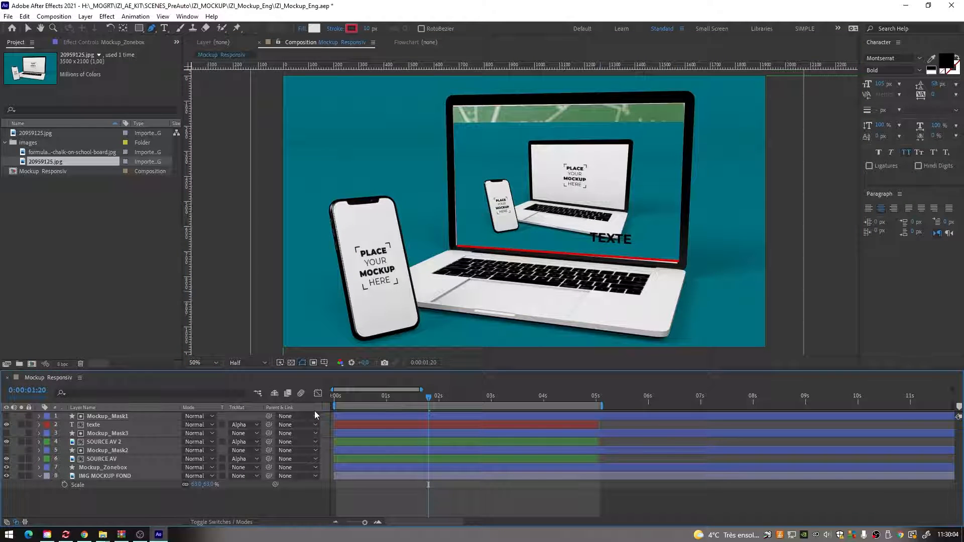
{"action": "left_click", "coordinate": [100, 467]}
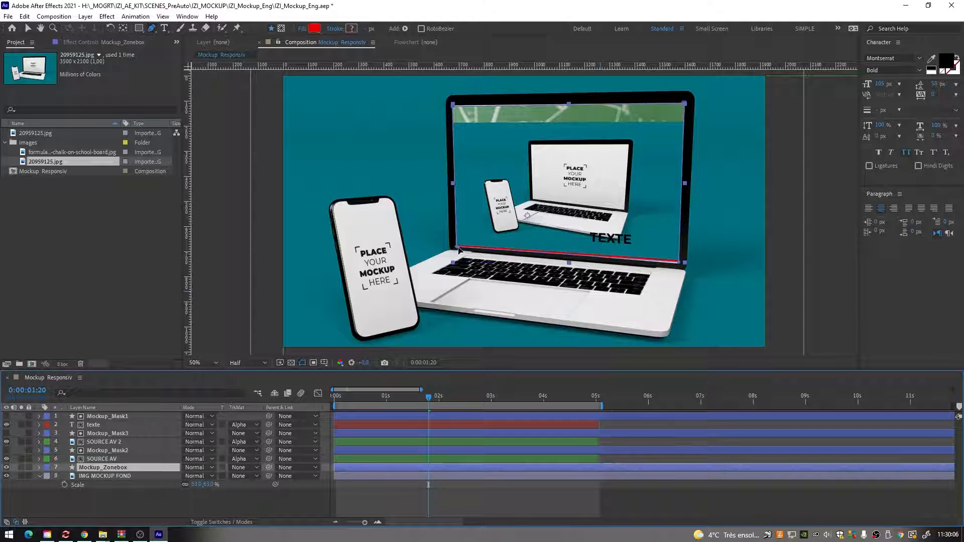
{"action": "left_click", "coordinate": [375, 505]}
{"action": "mouse_move", "coordinate": [342, 393]}
{"action": "left_mouse_down"}
{"action": "mouse_move", "coordinate": [371, 411]}
{"action": "mouse_move", "coordinate": [439, 417]}
{"action": "left_mouse_up"}
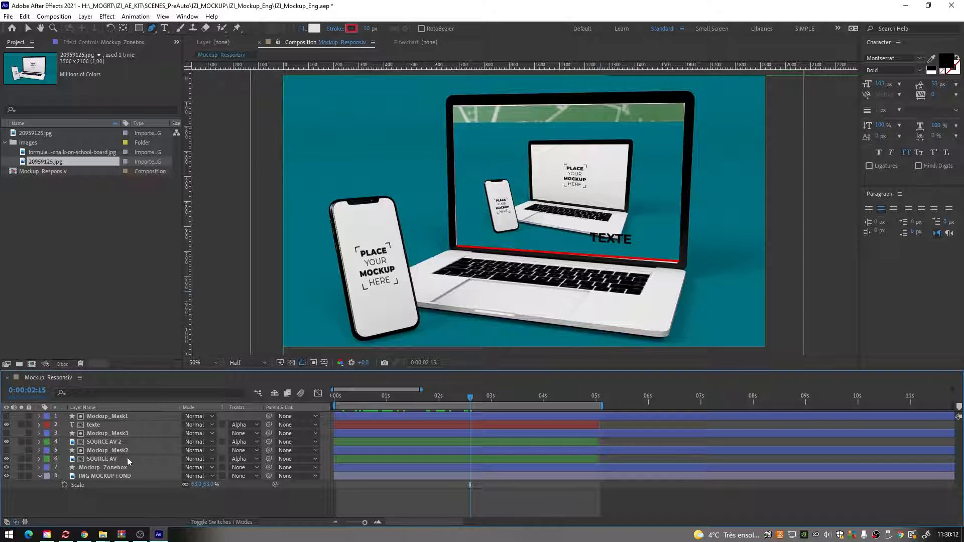
- Try the Image complète V fill (Remplissage) on SOURCE AV 2 and return it to Image complète H
{"action": "left_click", "coordinate": [110, 459]}
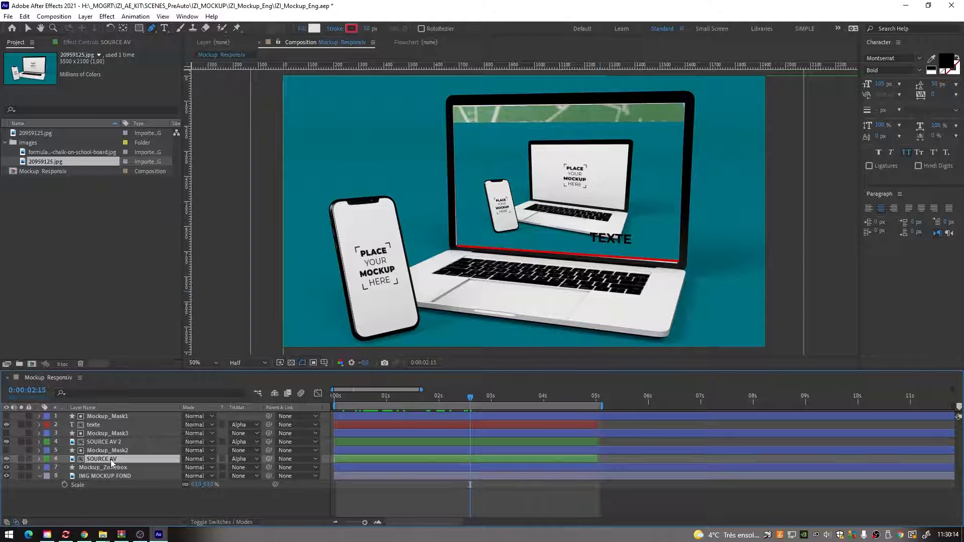
{"action": "left_click", "coordinate": [98, 442]}
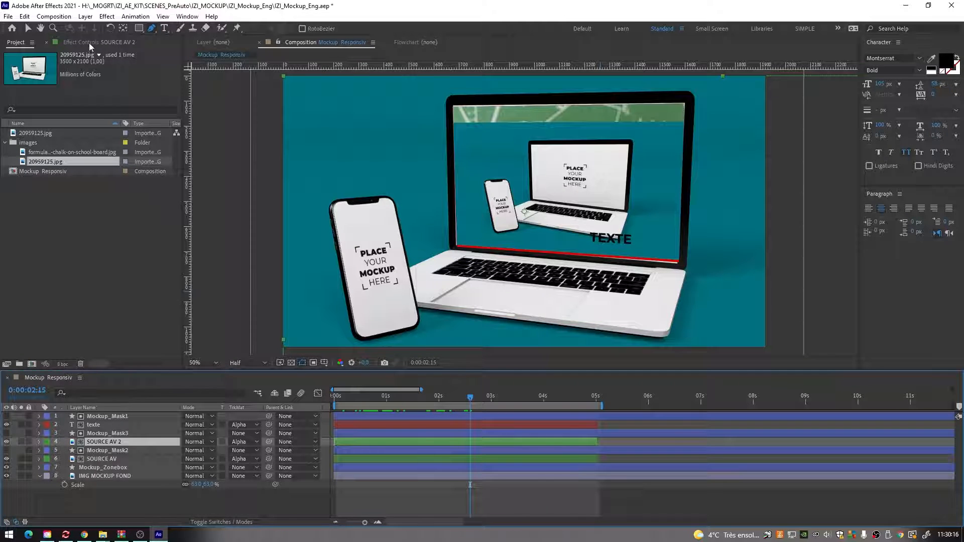
{"action": "left_click", "coordinate": [90, 43]}
{"action": "left_click", "coordinate": [125, 81]}
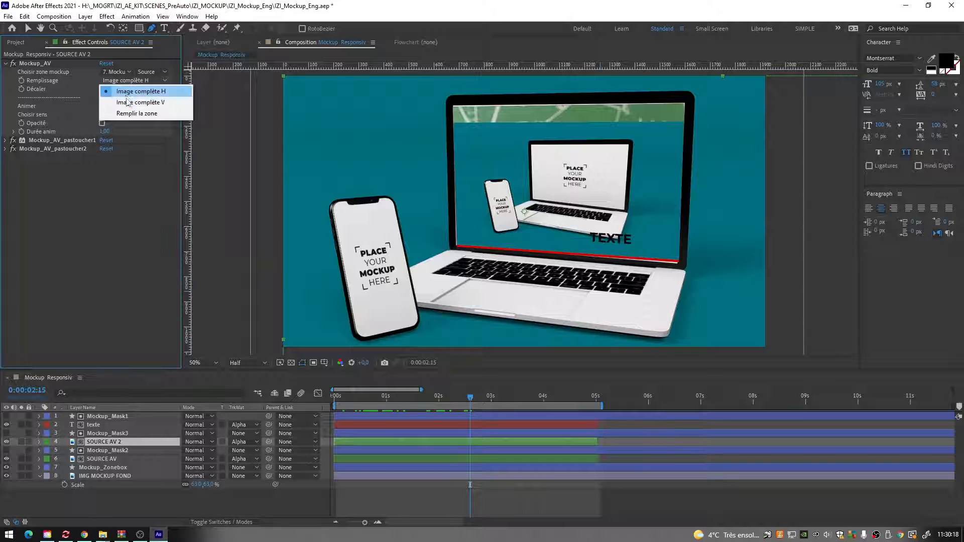
{"action": "left_click", "coordinate": [126, 99]}
{"action": "left_click", "coordinate": [128, 82]}
{"action": "left_click", "coordinate": [128, 90]}
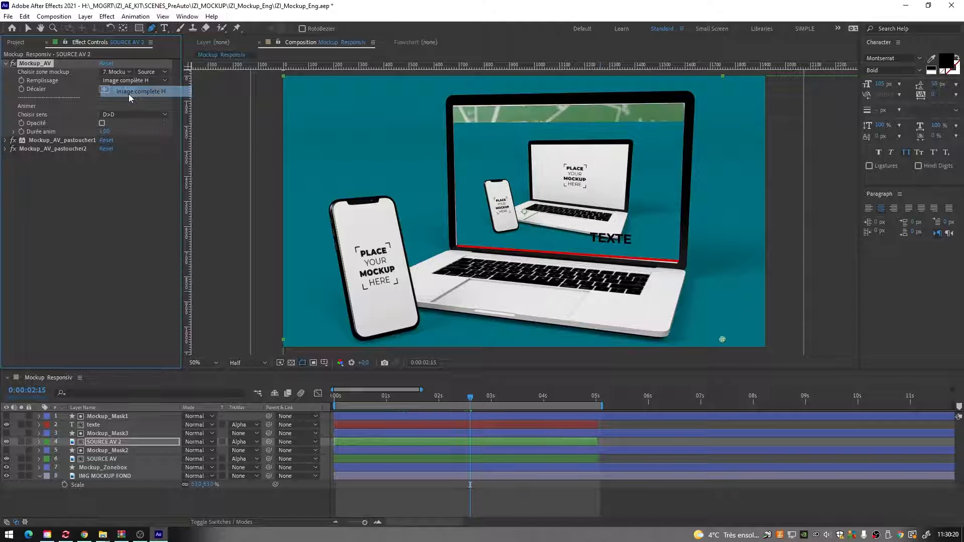
- Increase the vertical Décaler offset of SOURCE AV 2 to lower its image on the laptop screen, and scrub through the animation
{"action": "left_click_drag", "start_coordinate": [128, 89], "coordinate": [157, 103]}
{"action": "left_click_drag", "start_coordinate": [336, 405], "coordinate": [423, 407]}
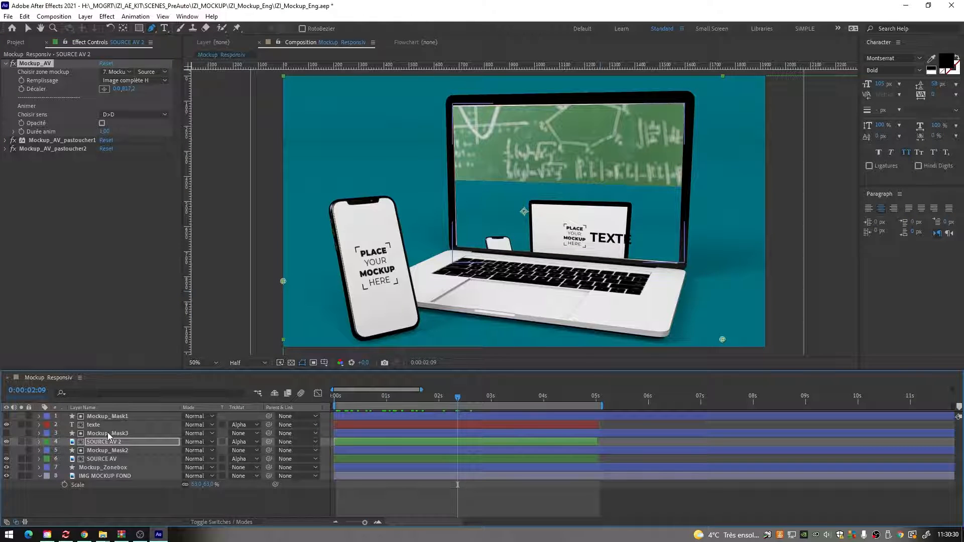
{"action": "left_click", "coordinate": [372, 500]}
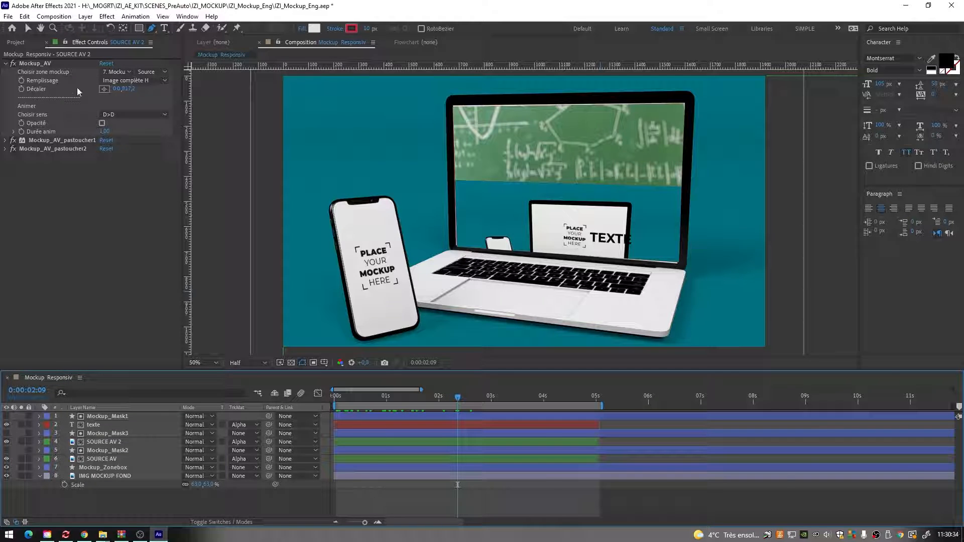